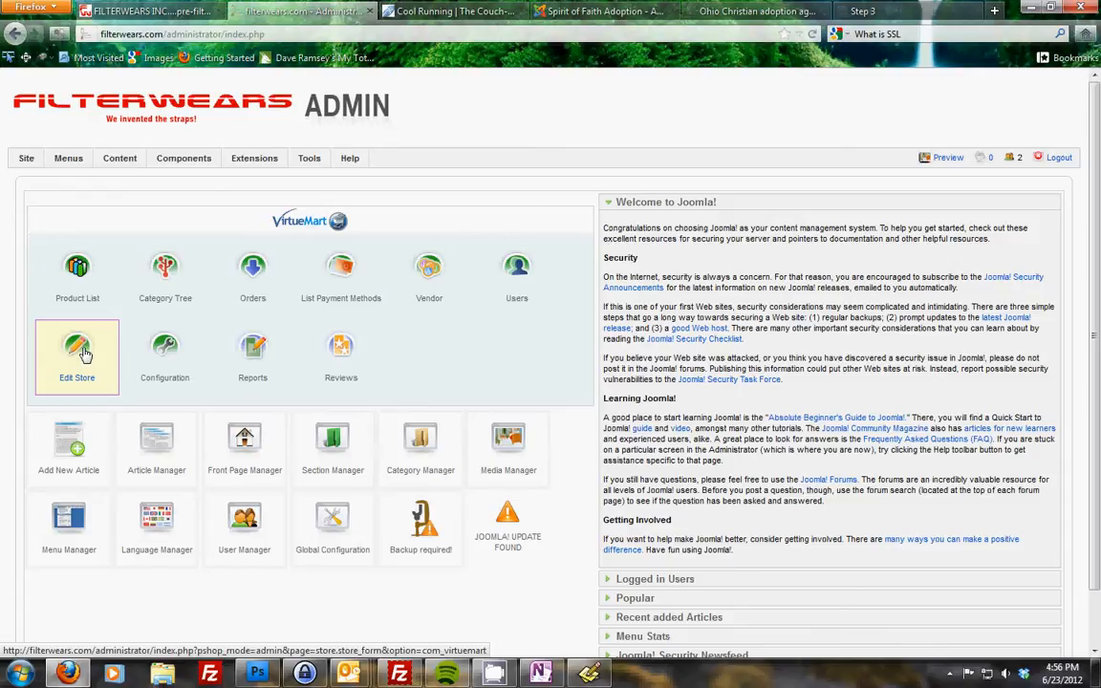
# - Open the store editor and review the store's address, contact and currency display settings
pyautogui.click(84, 360)
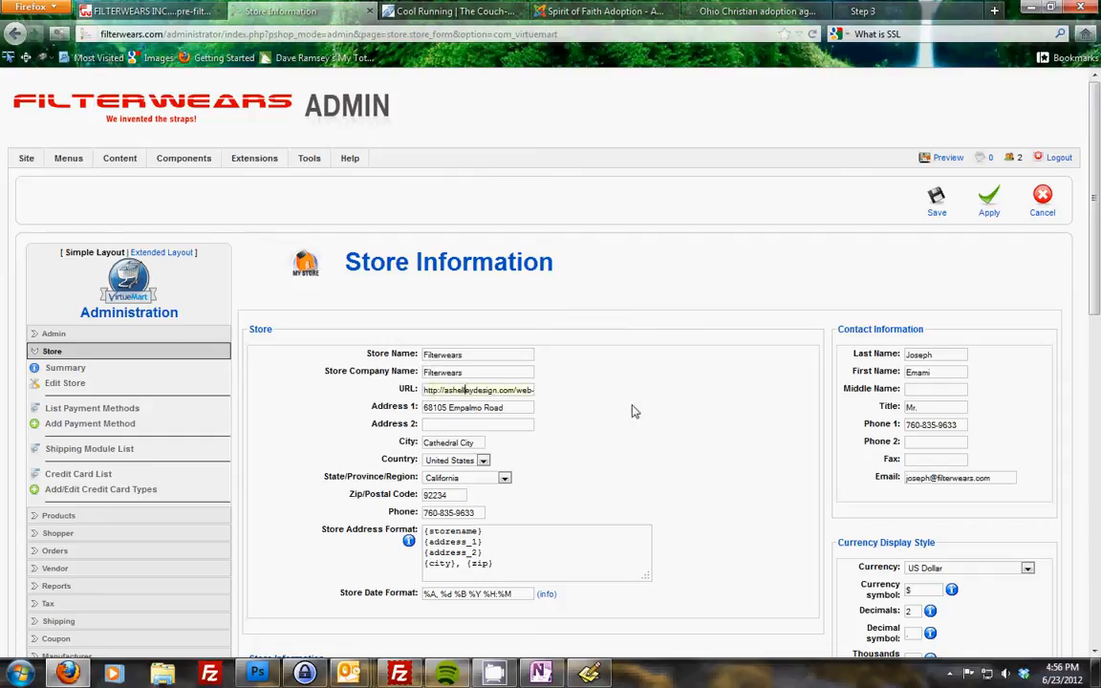
pyautogui.press('End')
pyautogui.press('Home')
pyautogui.scroll(-2, 985, 258)
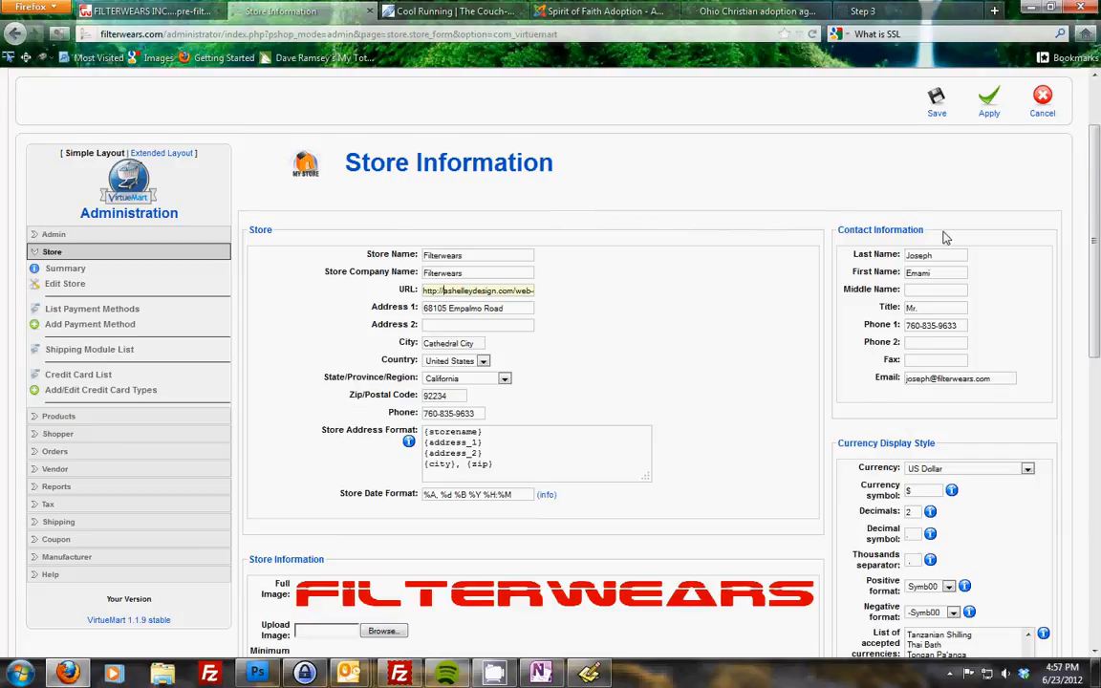
pyautogui.scroll(-3, 1088, 350)
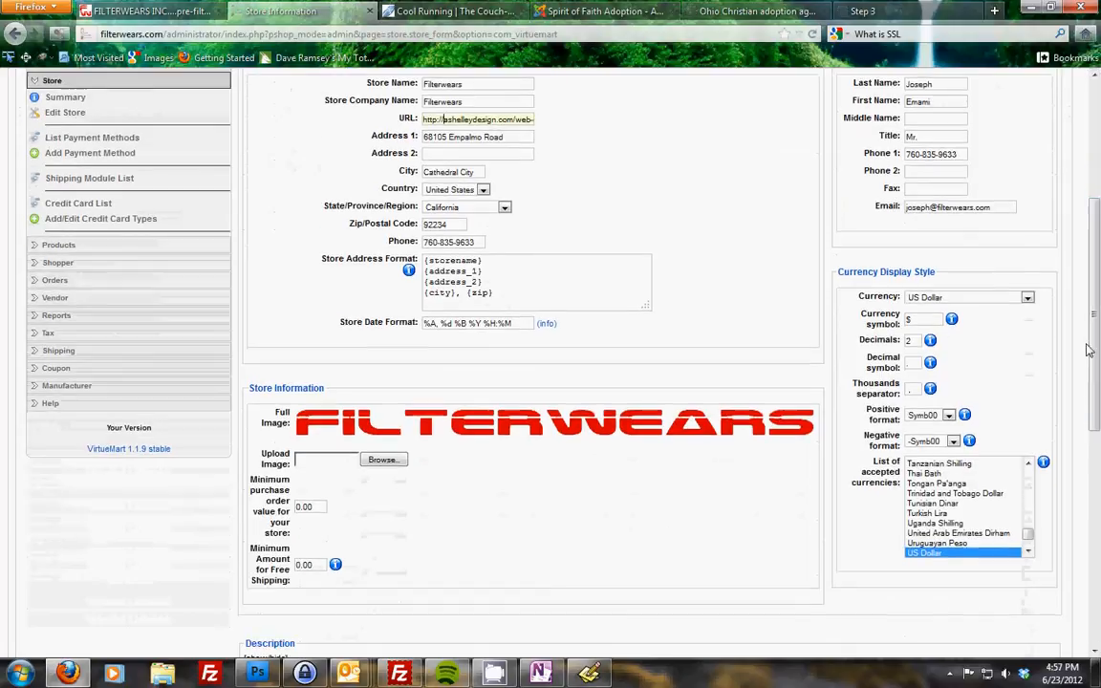
pyautogui.click(521, 278)
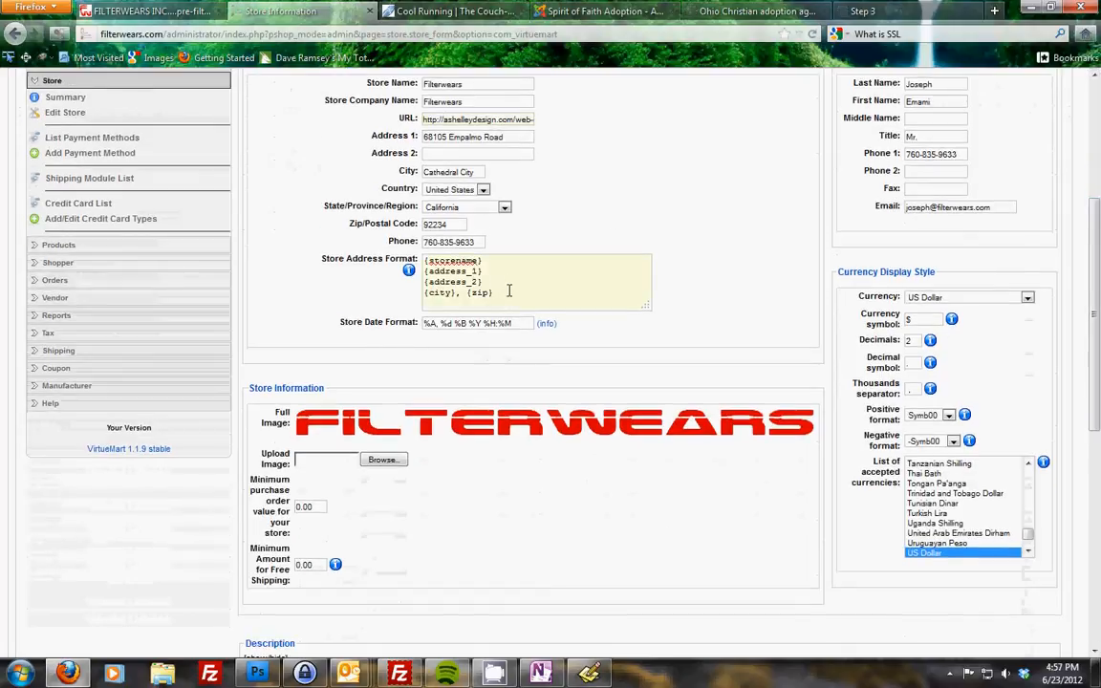
pyautogui.click(485, 266)
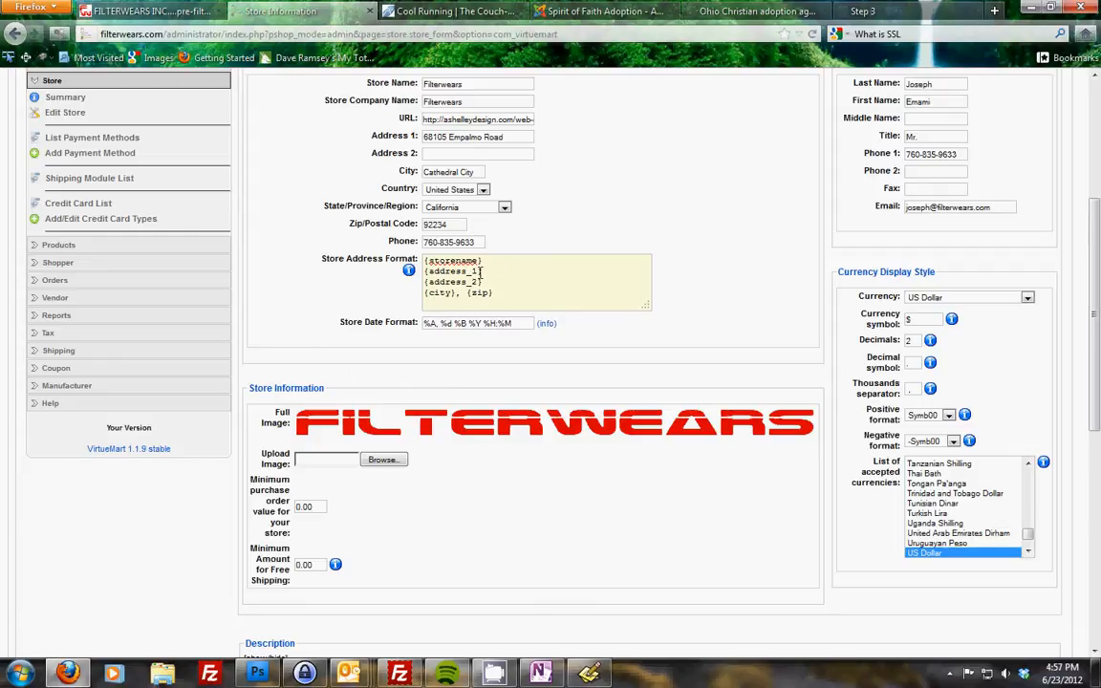
pyautogui.scroll(-1, 863, 344)
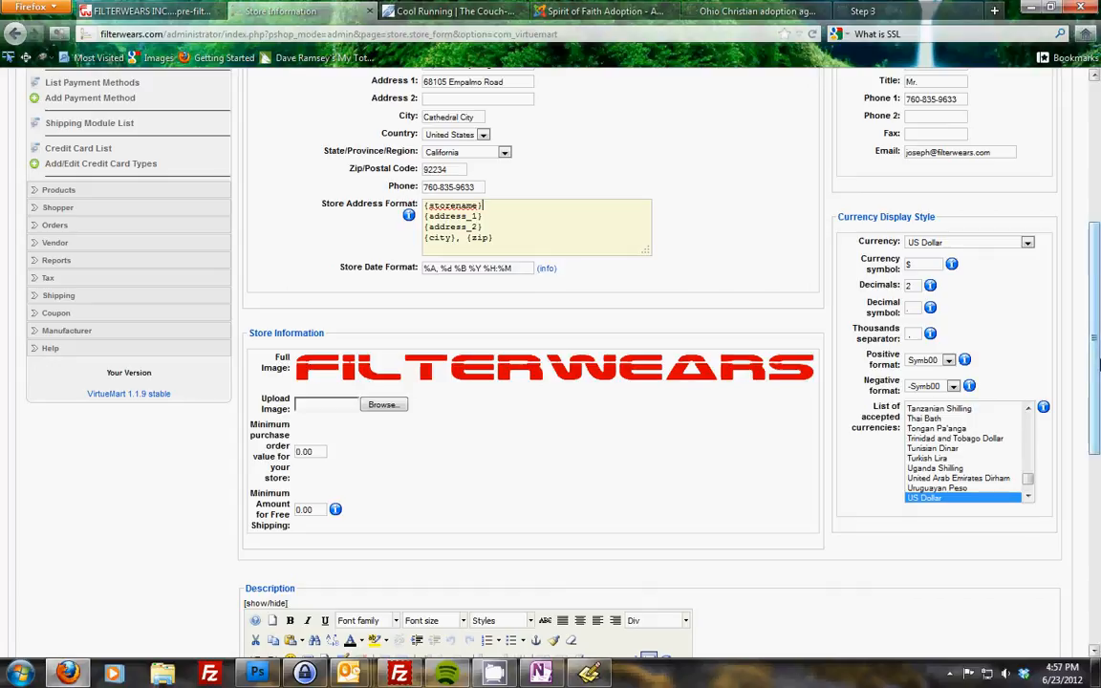
pyautogui.scroll(-2, 670, 382)
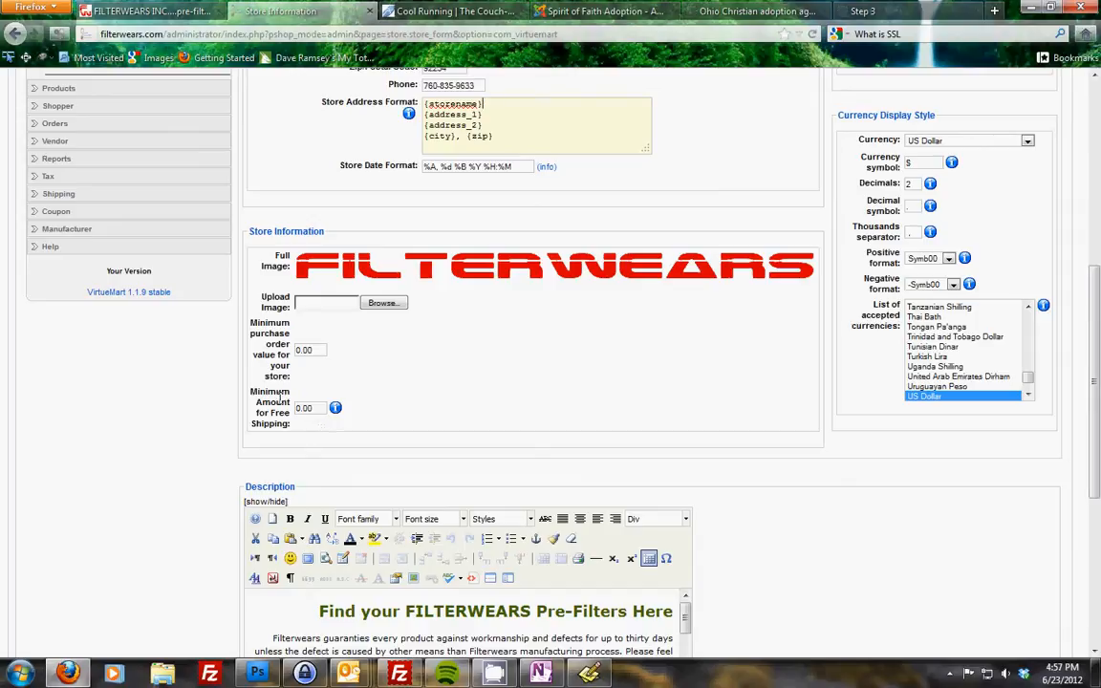
# - Scroll through the store form to examine the Description and Terms of Service content
pyautogui.scroll(8, 318, 266)
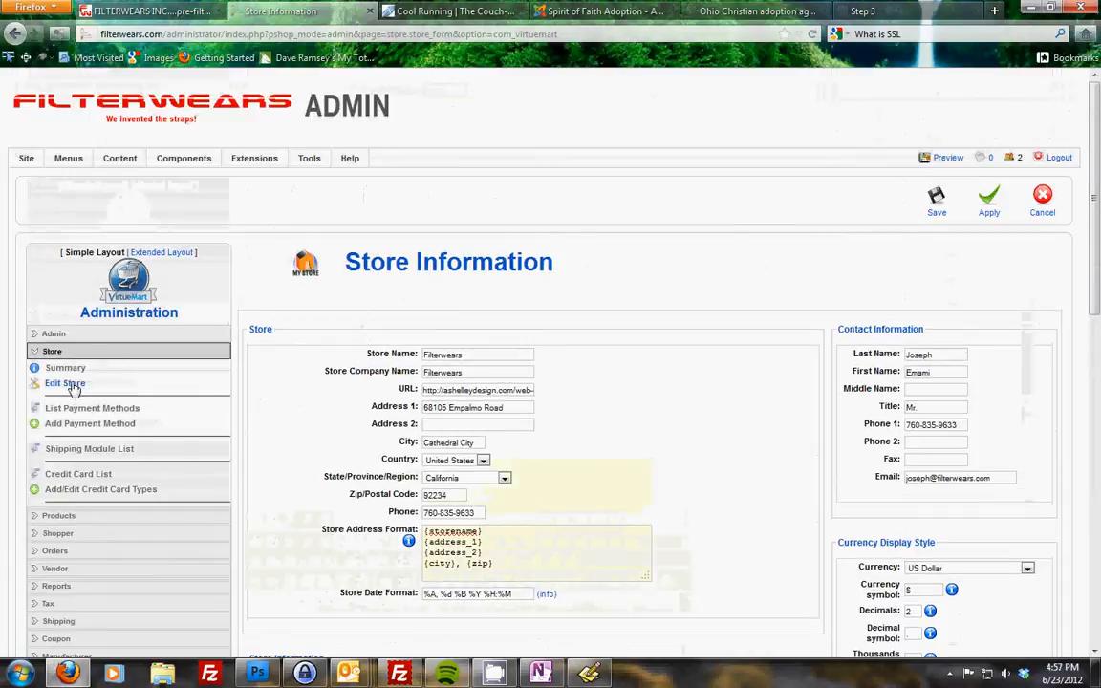
pyautogui.moveTo(113, 386); pyautogui.dragTo(43, 385)
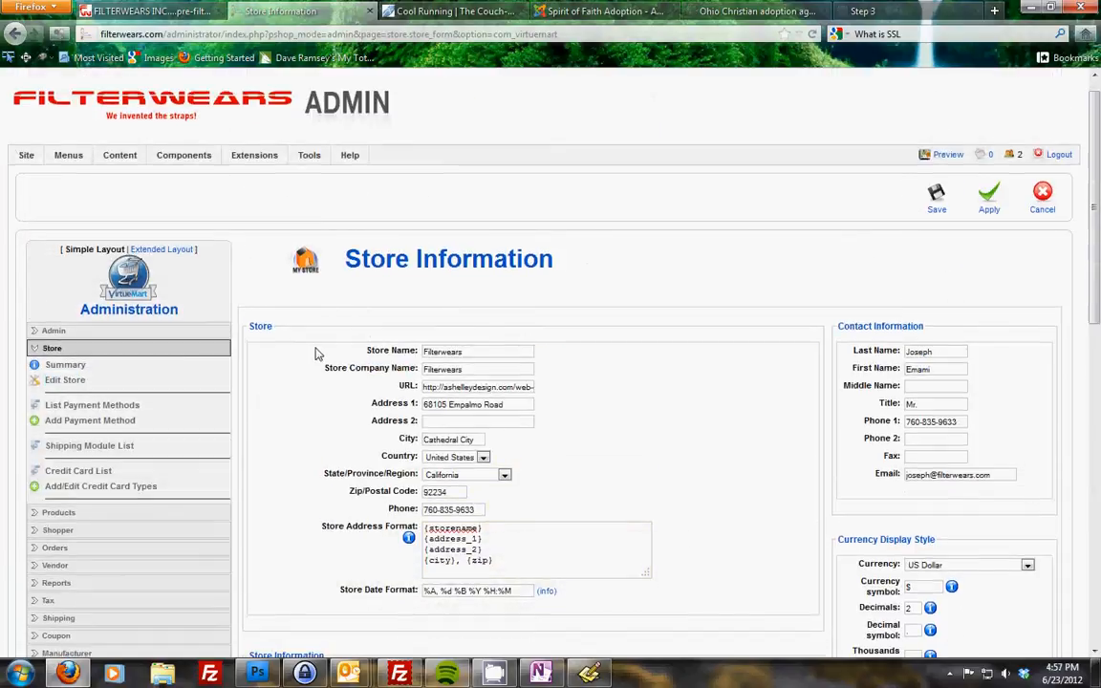
pyautogui.scroll(-8, 316, 350)
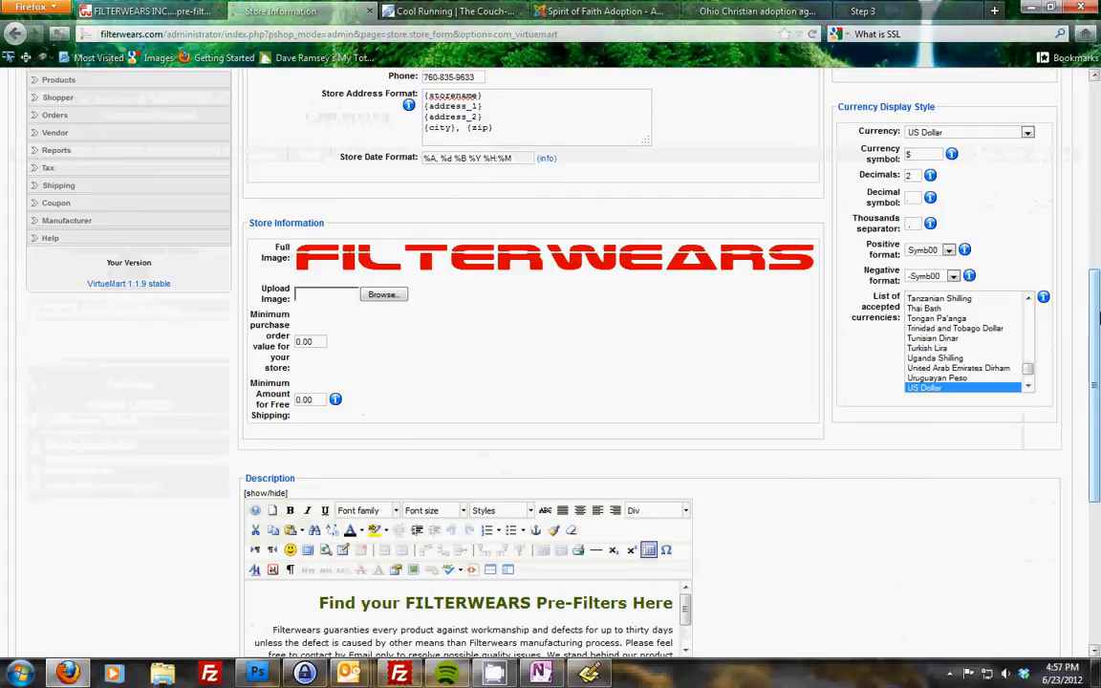
pyautogui.moveTo(1095, 323); pyautogui.dragTo(1095, 449)
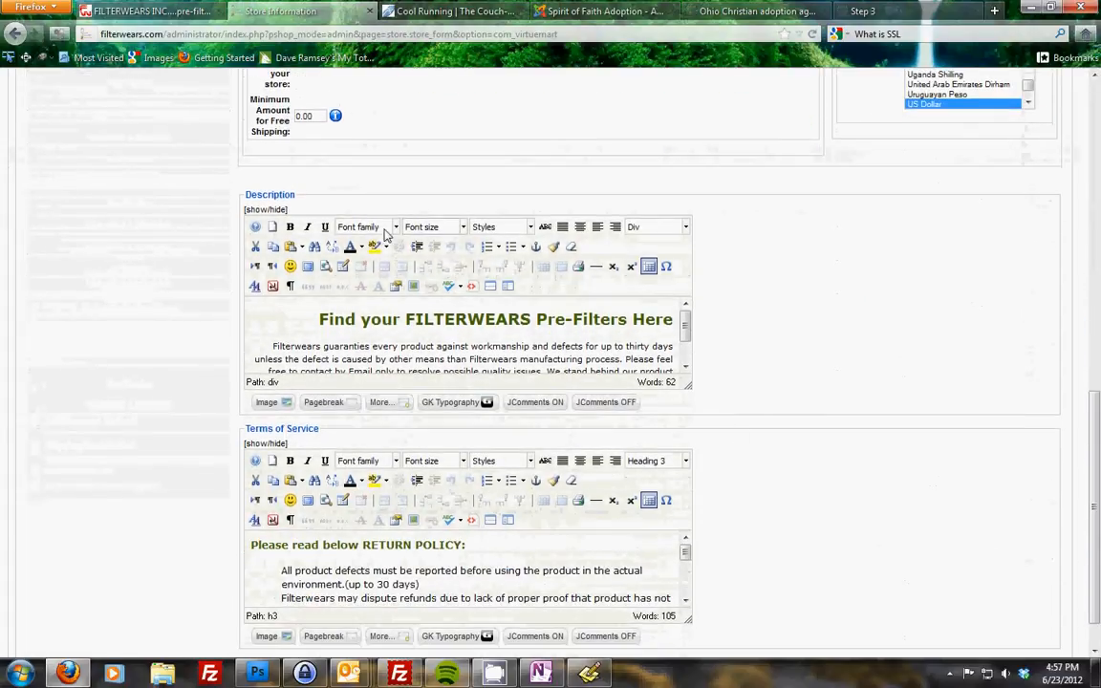
pyautogui.scroll(-1, 478, 406)
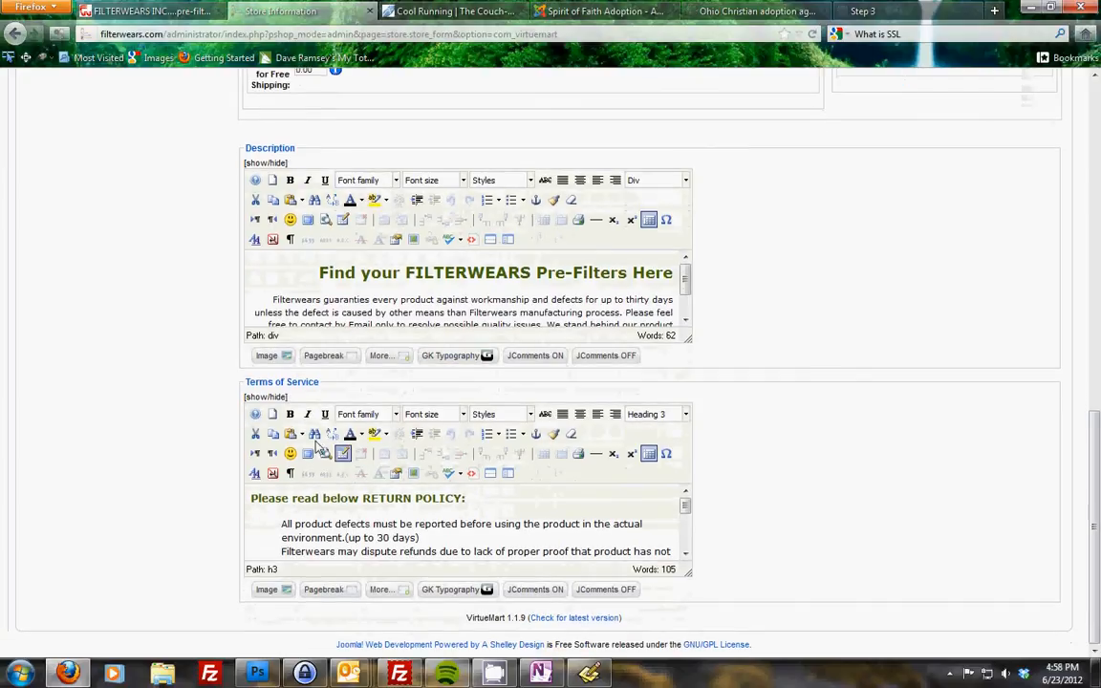
pyautogui.click(352, 524)
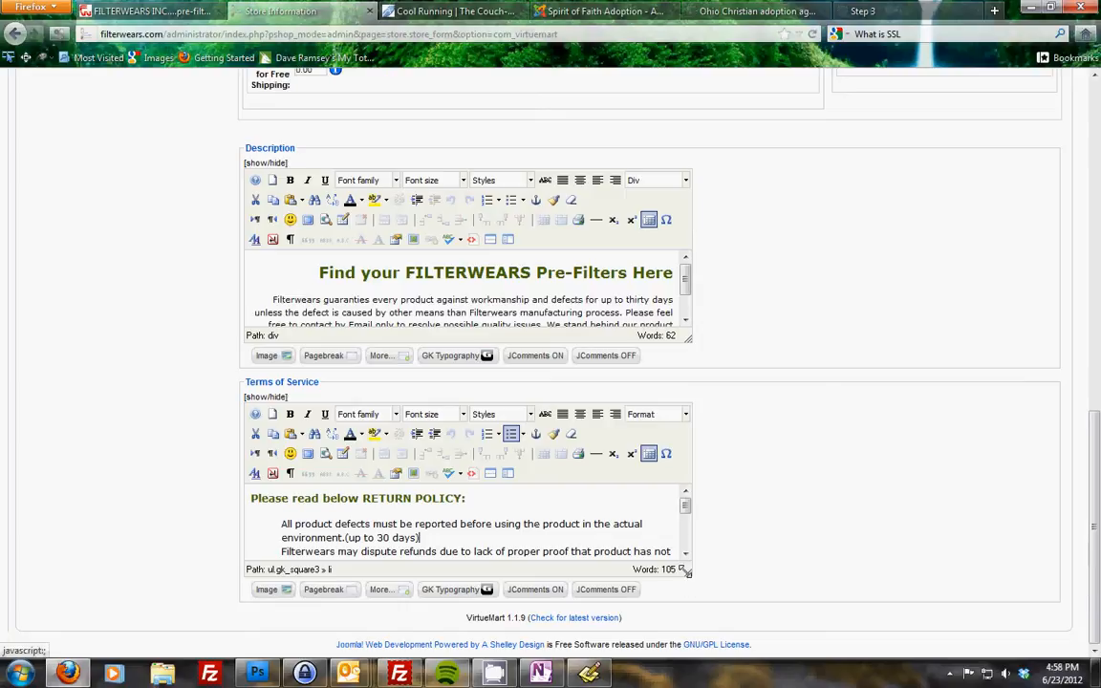
pyautogui.moveTo(687, 571); pyautogui.dragTo(688, 642)
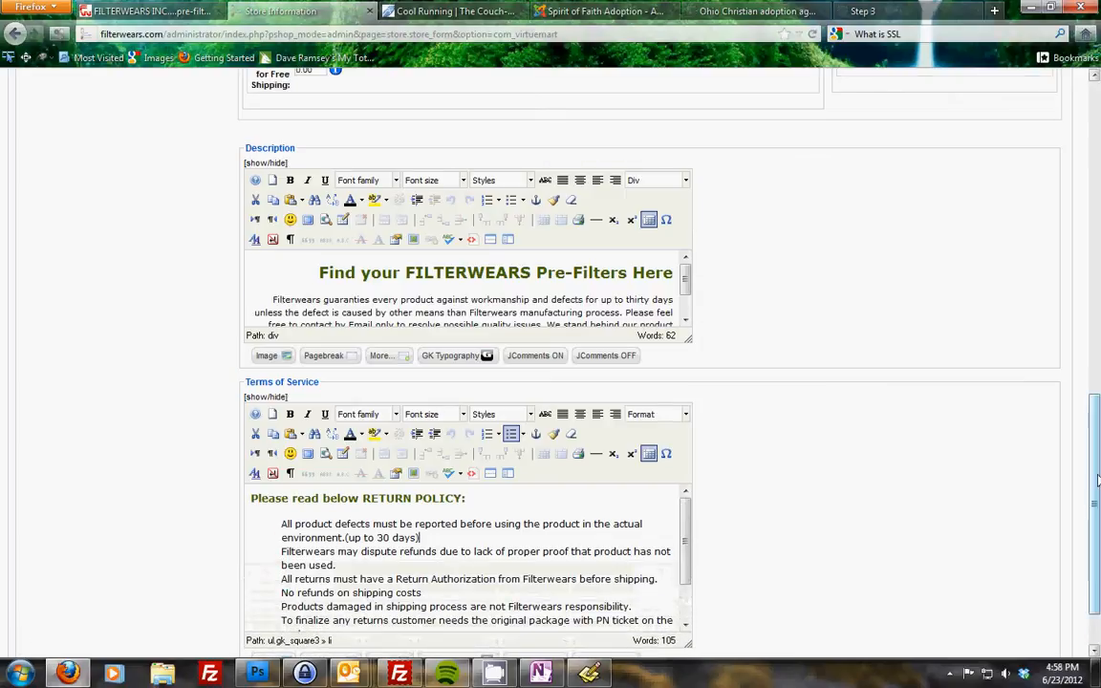
pyautogui.scroll(-2, 1097, 481)
pyautogui.scroll(-2, 688, 514)
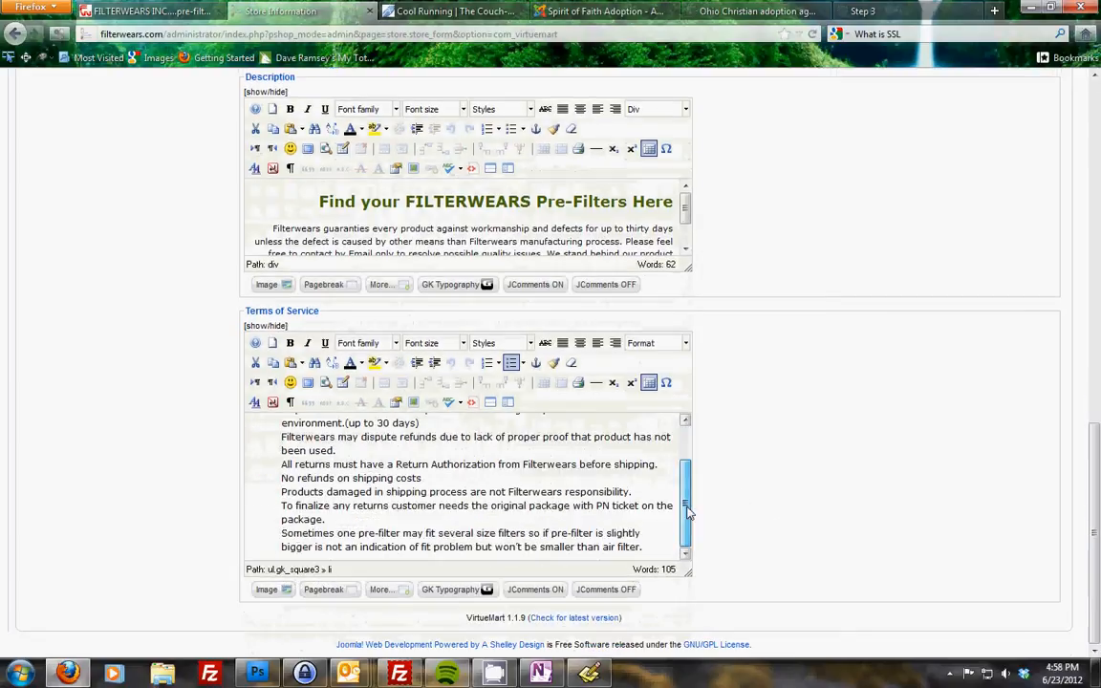
pyautogui.scroll(2, 615, 468)
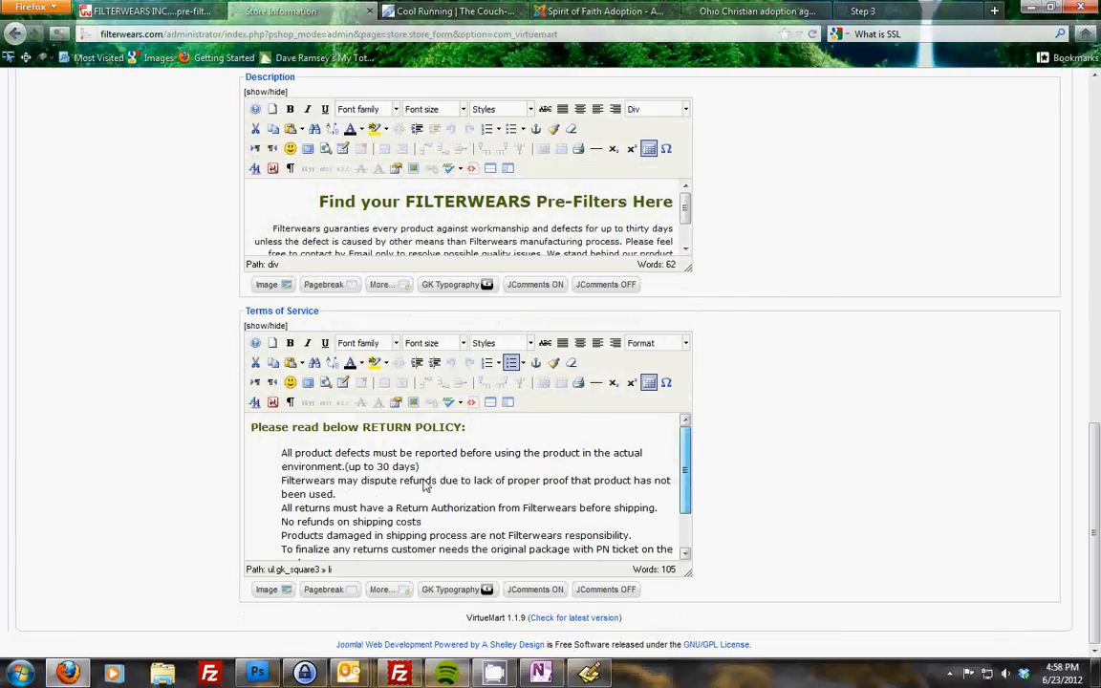
pyautogui.moveTo(1097, 483); pyautogui.dragTo(1098, 143)
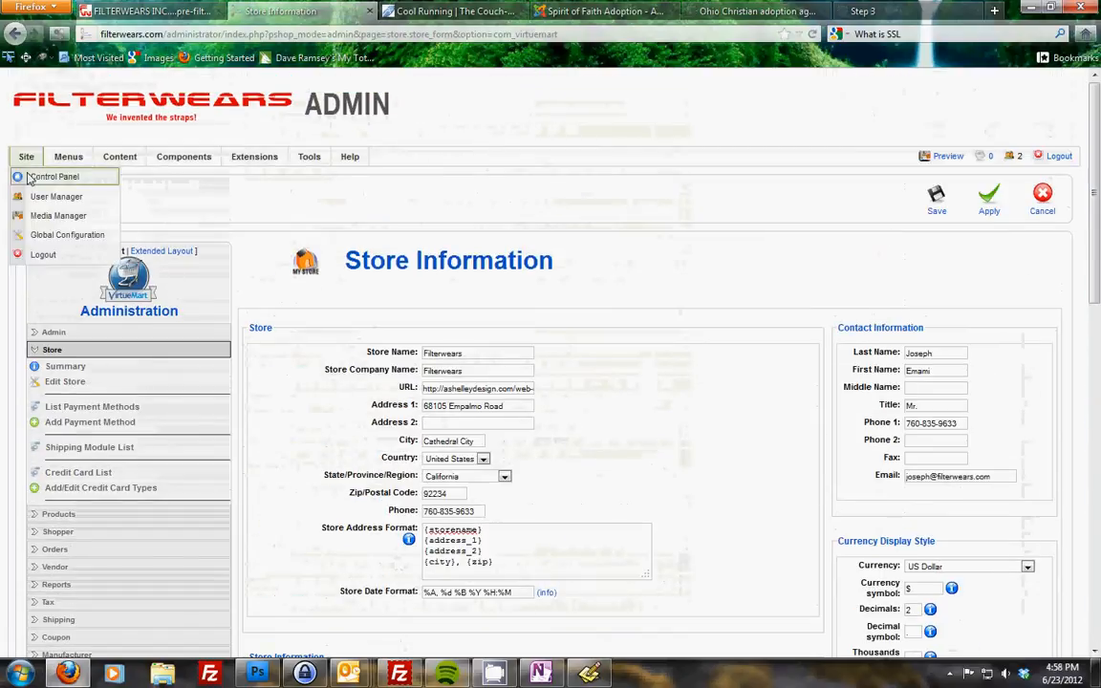
# - Return to the control panel and reopen the store information editor
pyautogui.click(30, 178)
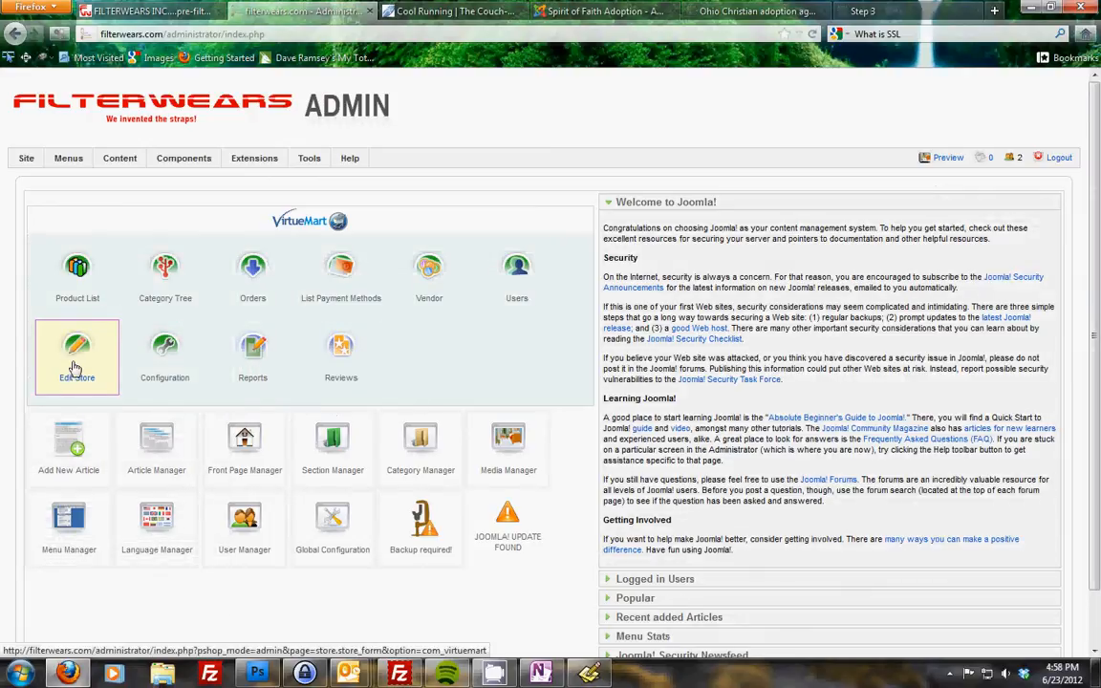
pyautogui.click(76, 364)
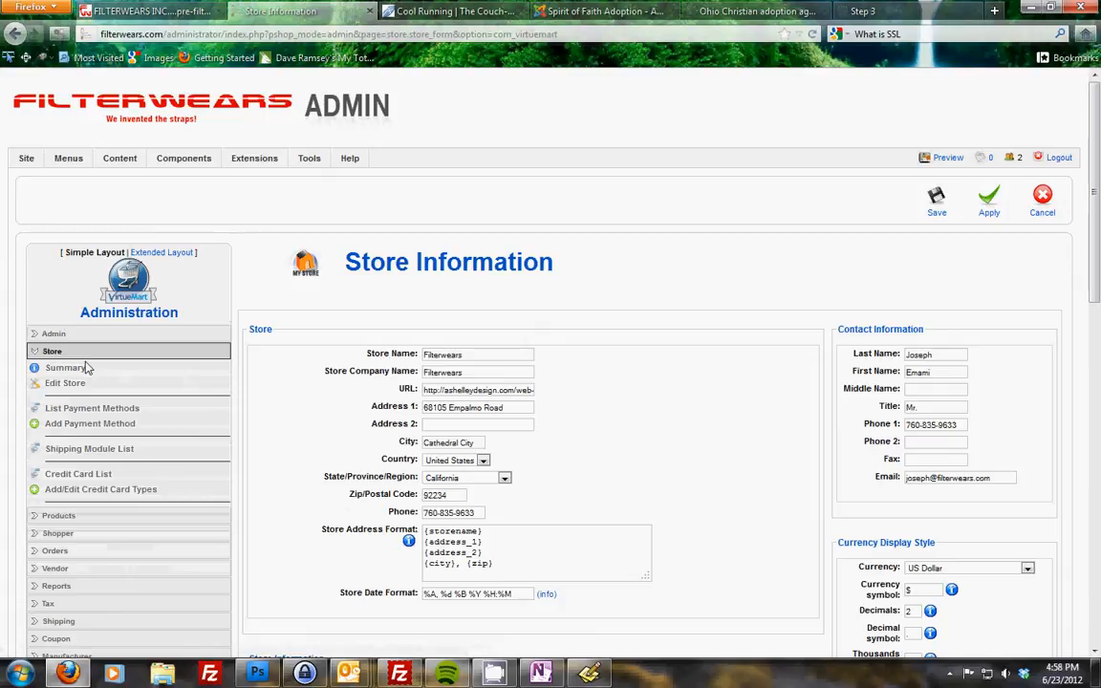
pyautogui.click(55, 353)
pyautogui.click(52, 352)
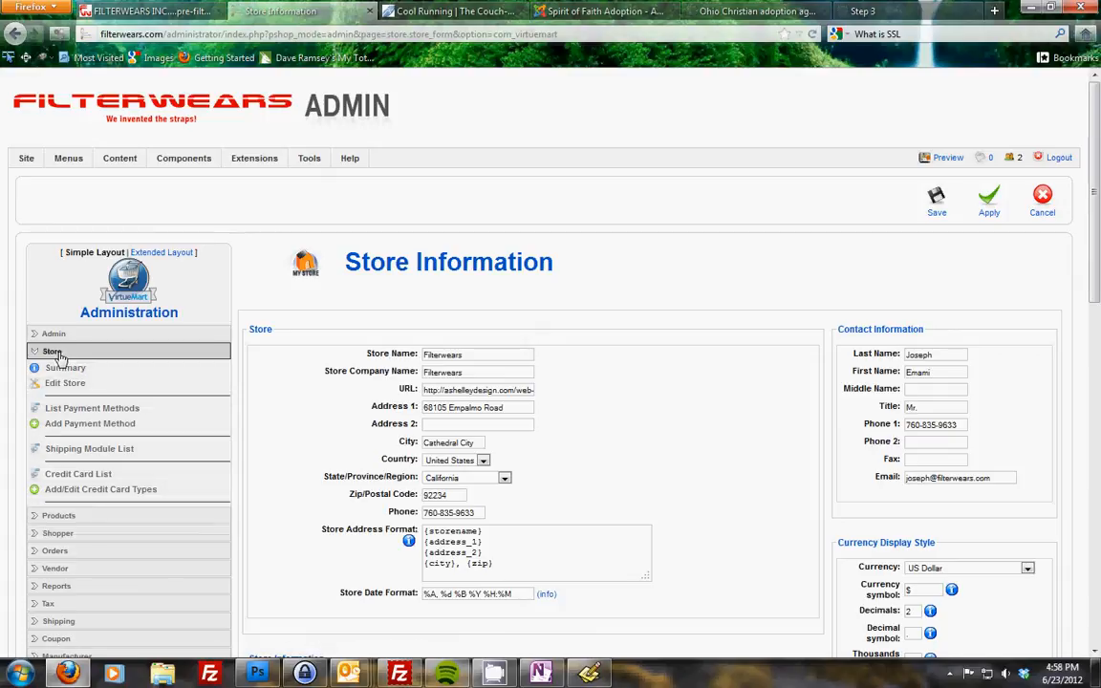
# - Browse the Products, Admin and Store sections of the administration sidebar
pyautogui.click(47, 515)
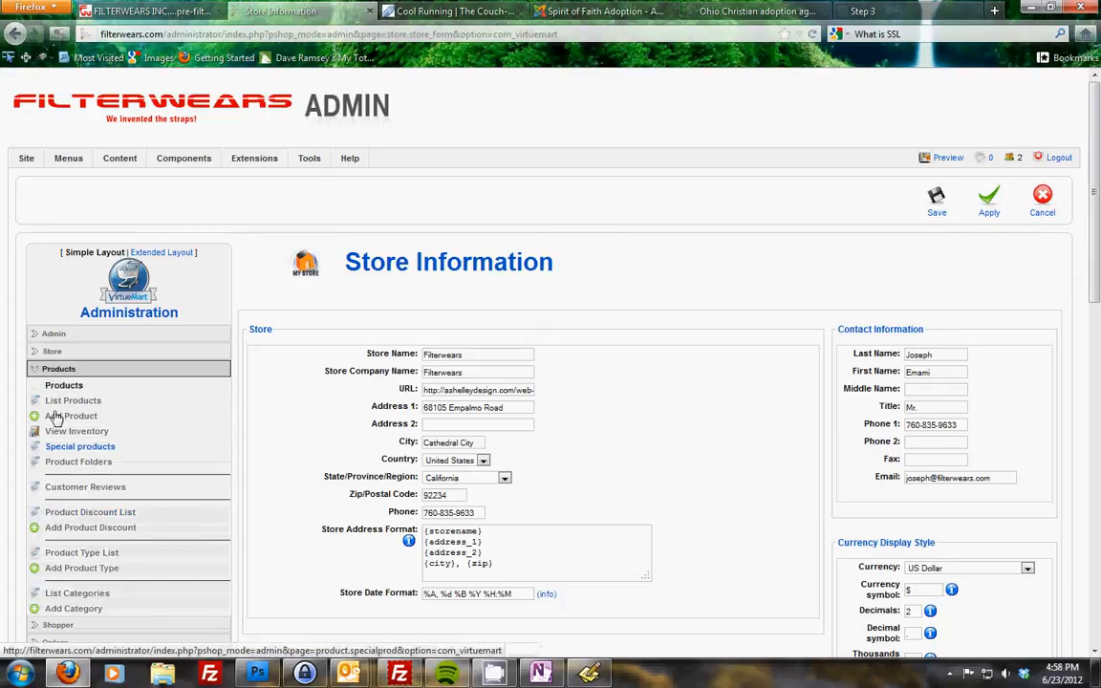
pyautogui.click(57, 350)
pyautogui.click(57, 335)
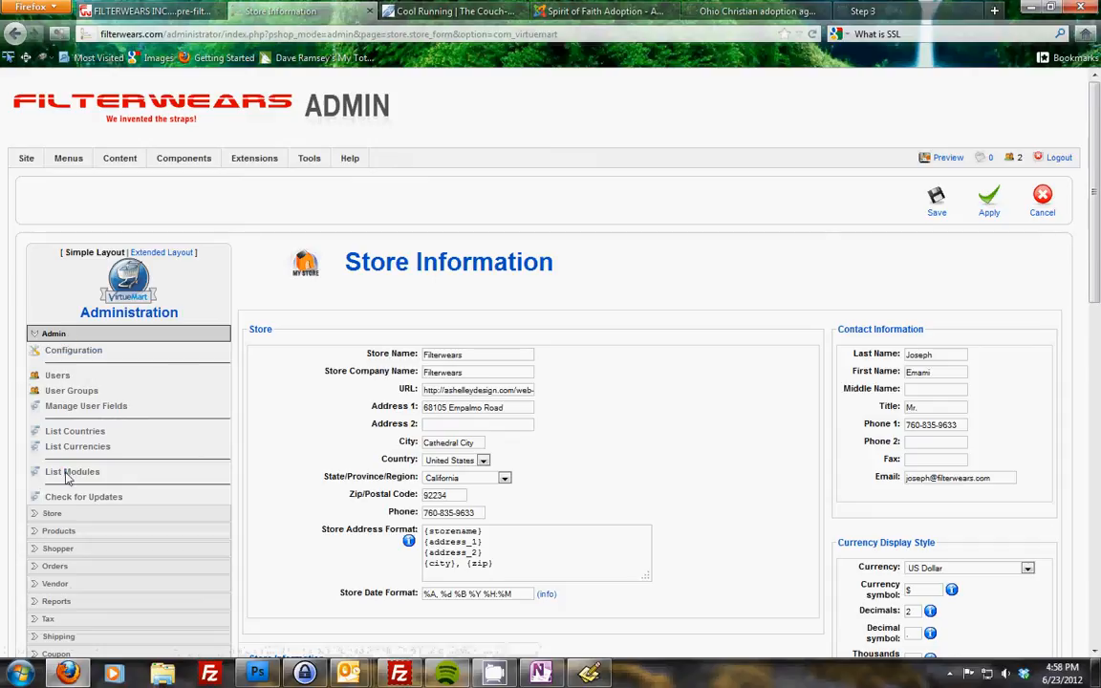
pyautogui.click(68, 519)
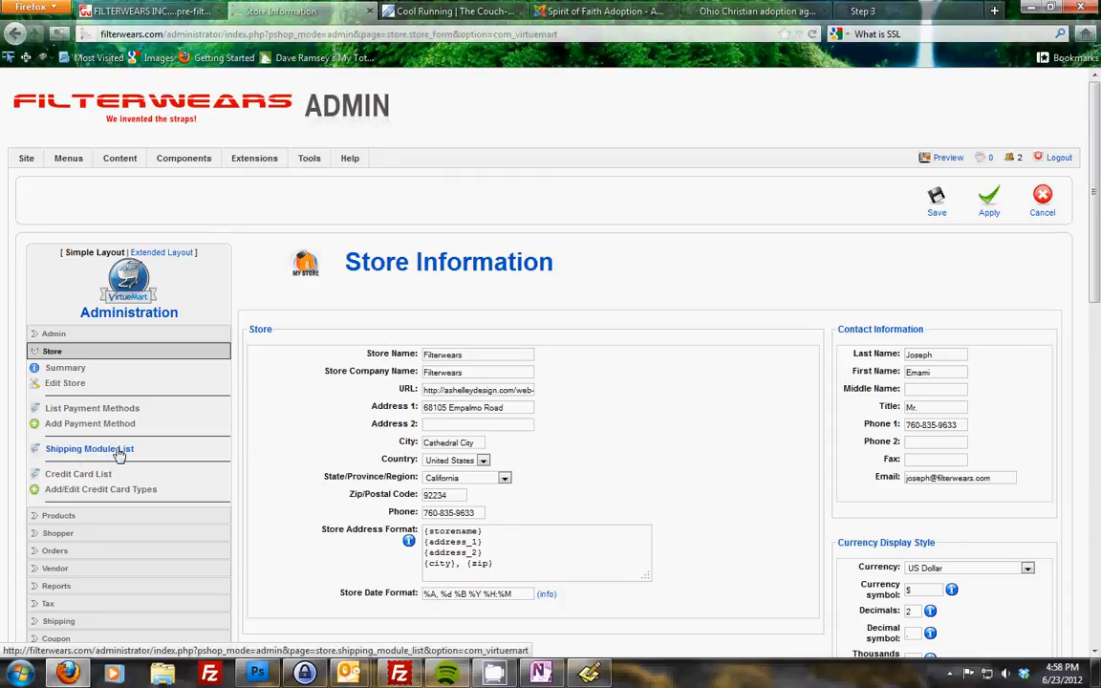
pyautogui.moveTo(158, 452); pyautogui.dragTo(42, 449)
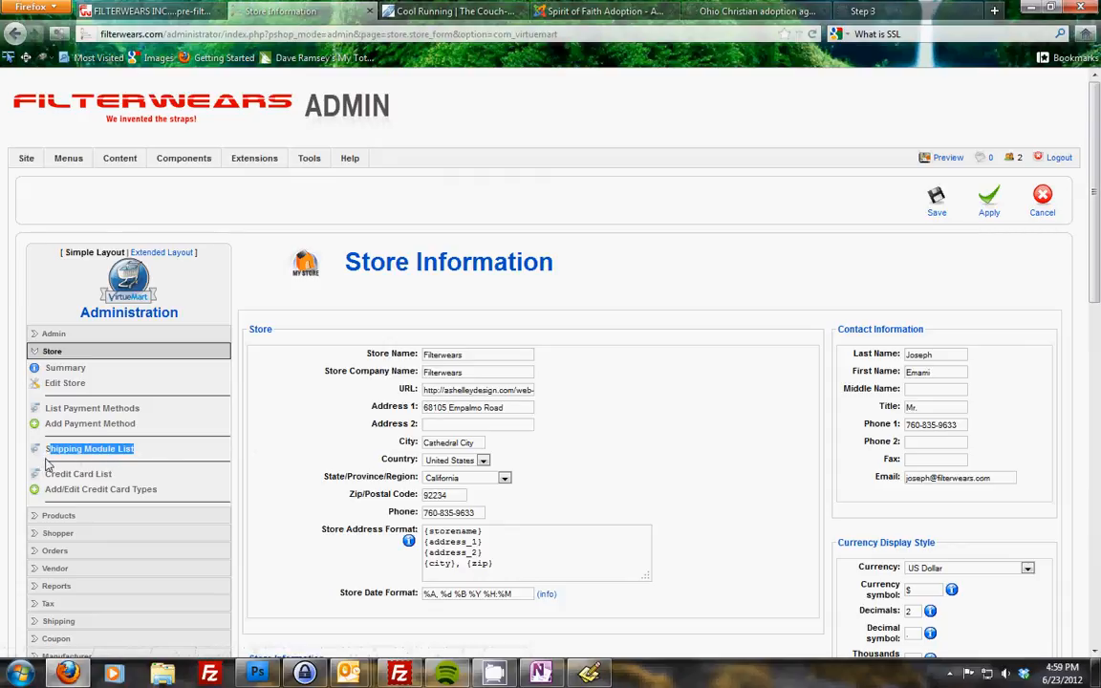
# - Open the Shipping Module List and examine the enabled Flex and Standard Shipping Module entries
pyautogui.click(115, 456)
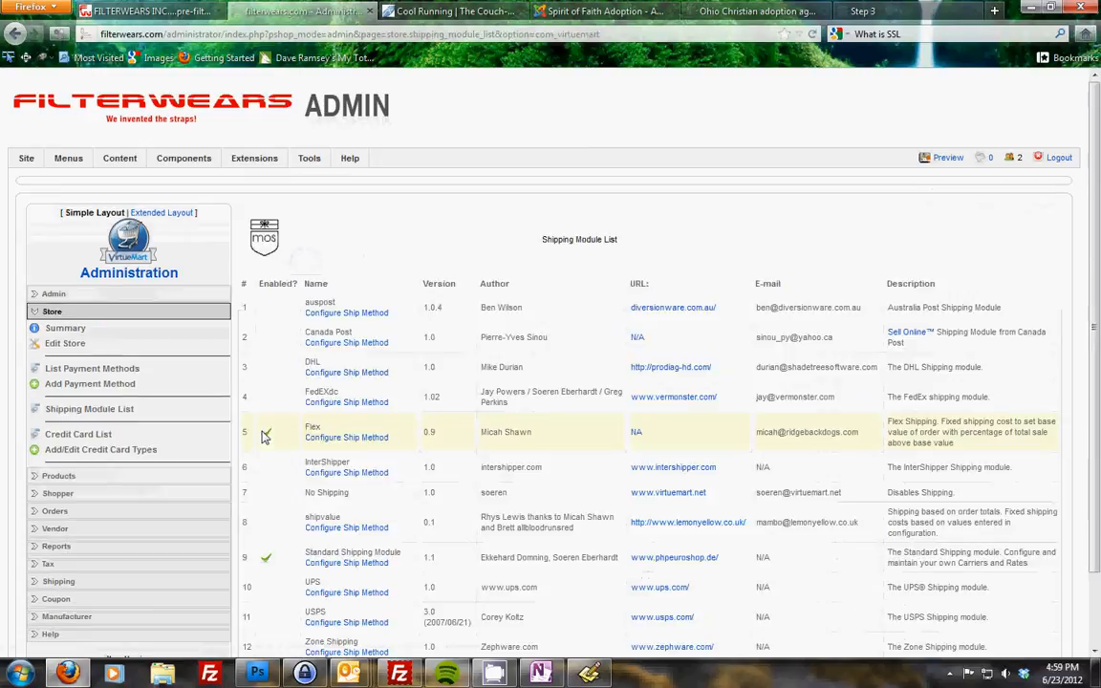
pyautogui.moveTo(1098, 277); pyautogui.dragTo(1099, 354)
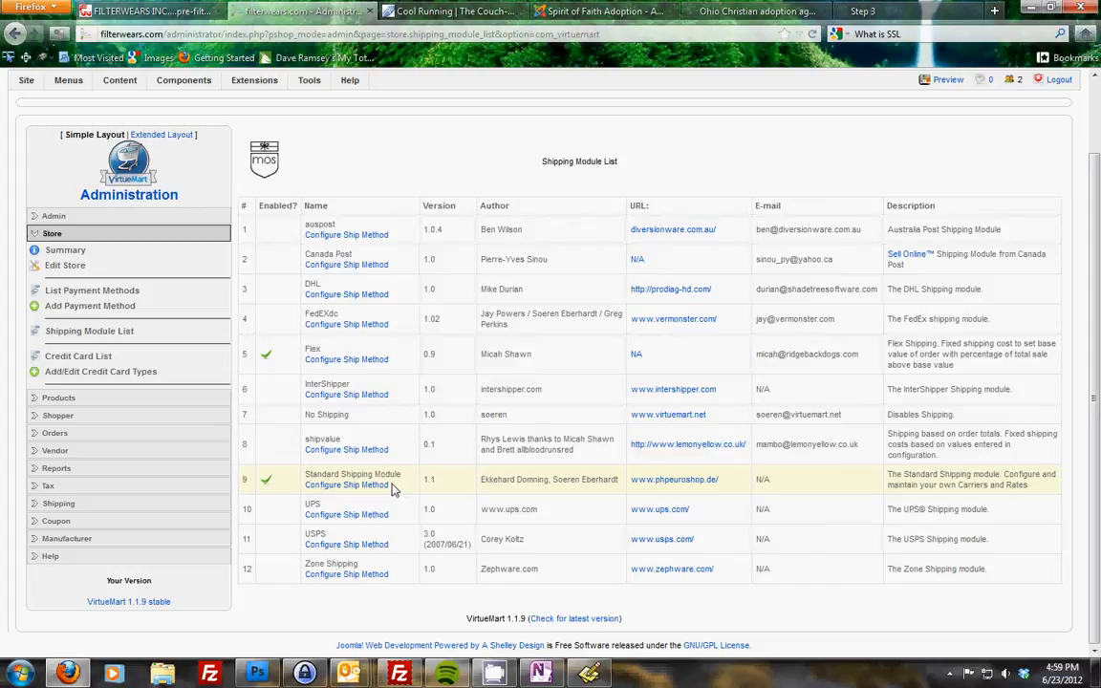
pyautogui.moveTo(391, 490); pyautogui.dragTo(272, 435)
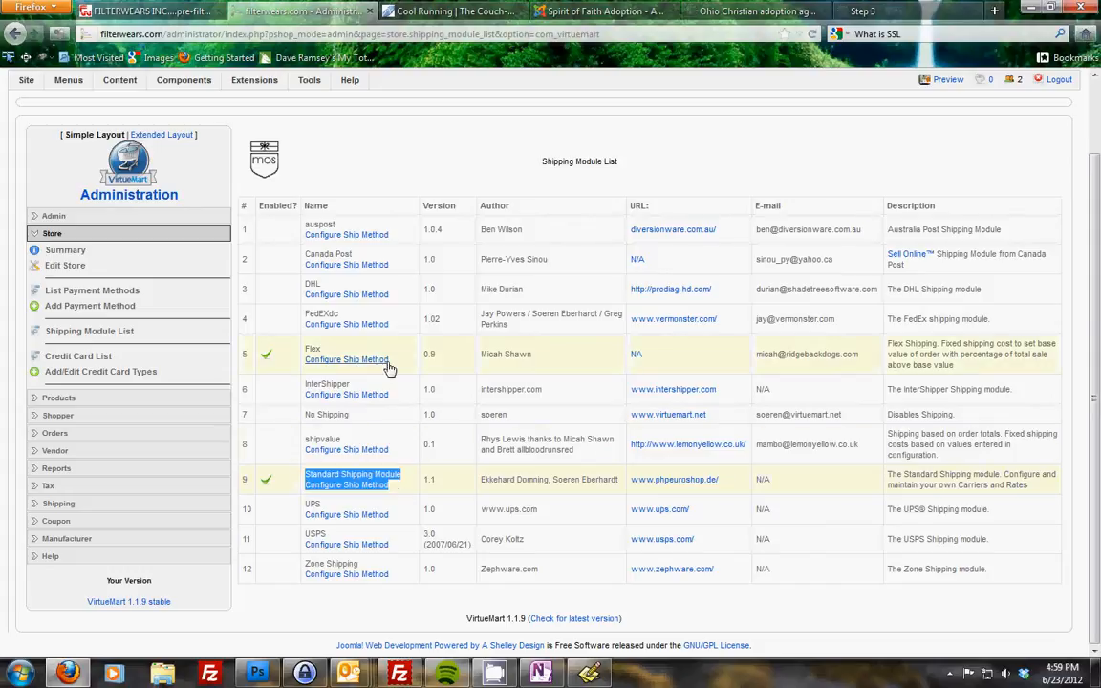
pyautogui.moveTo(388, 362); pyautogui.dragTo(304, 348)
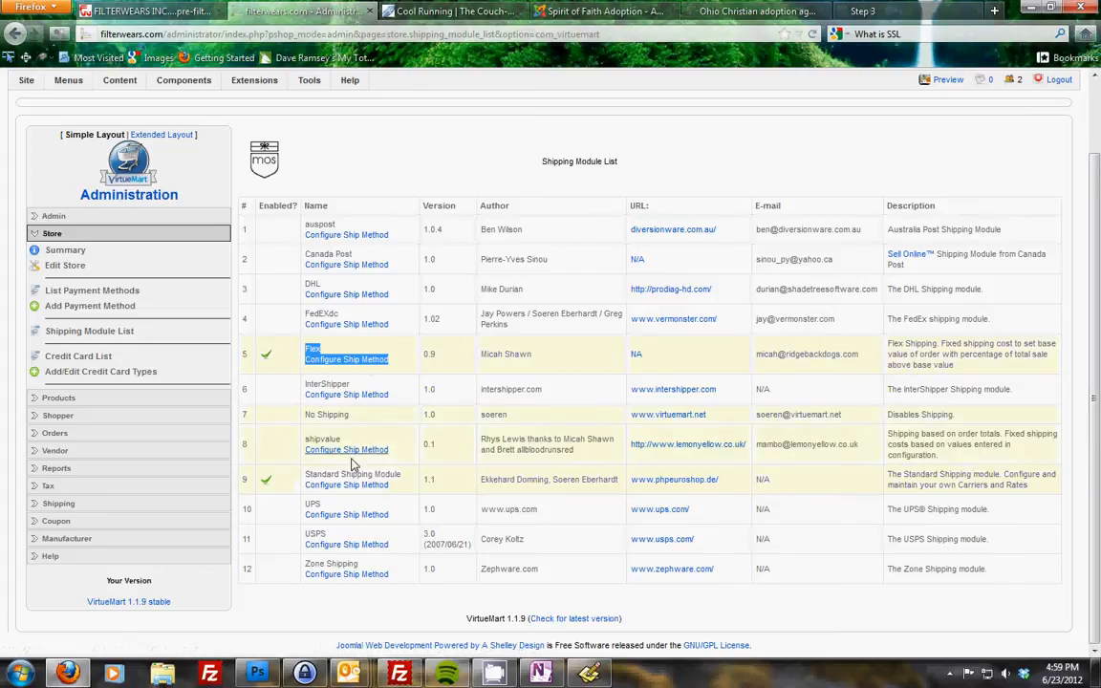
pyautogui.click(368, 349)
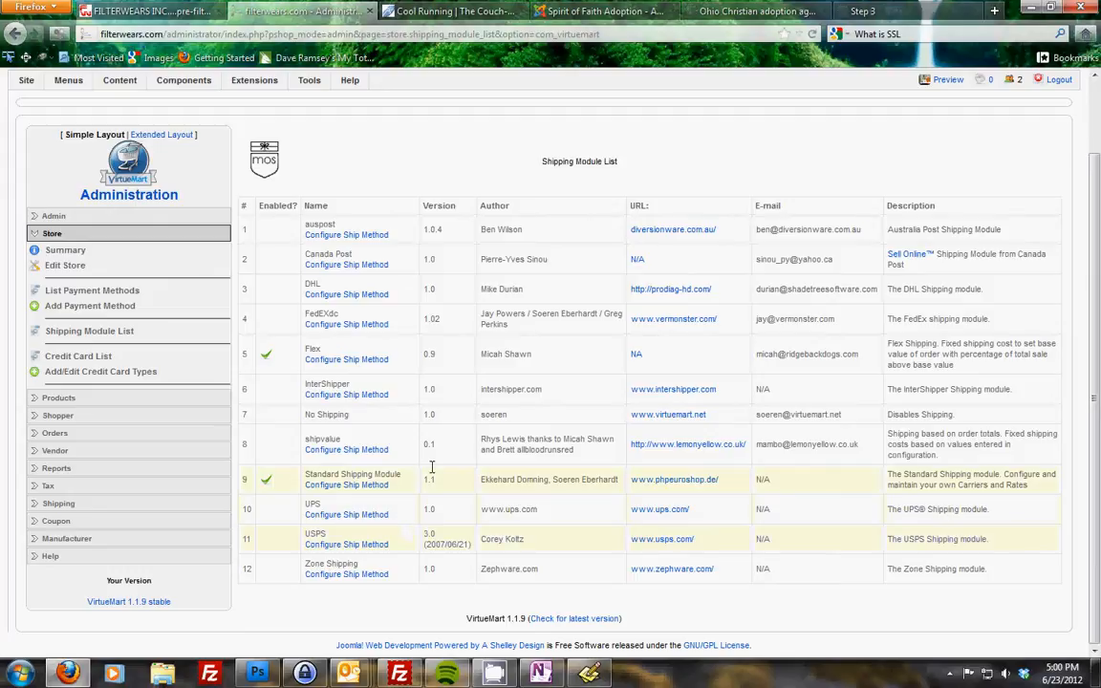
# - Open the FedEx shipping method configuration and review its account, fee and service settings
pyautogui.click(380, 326)
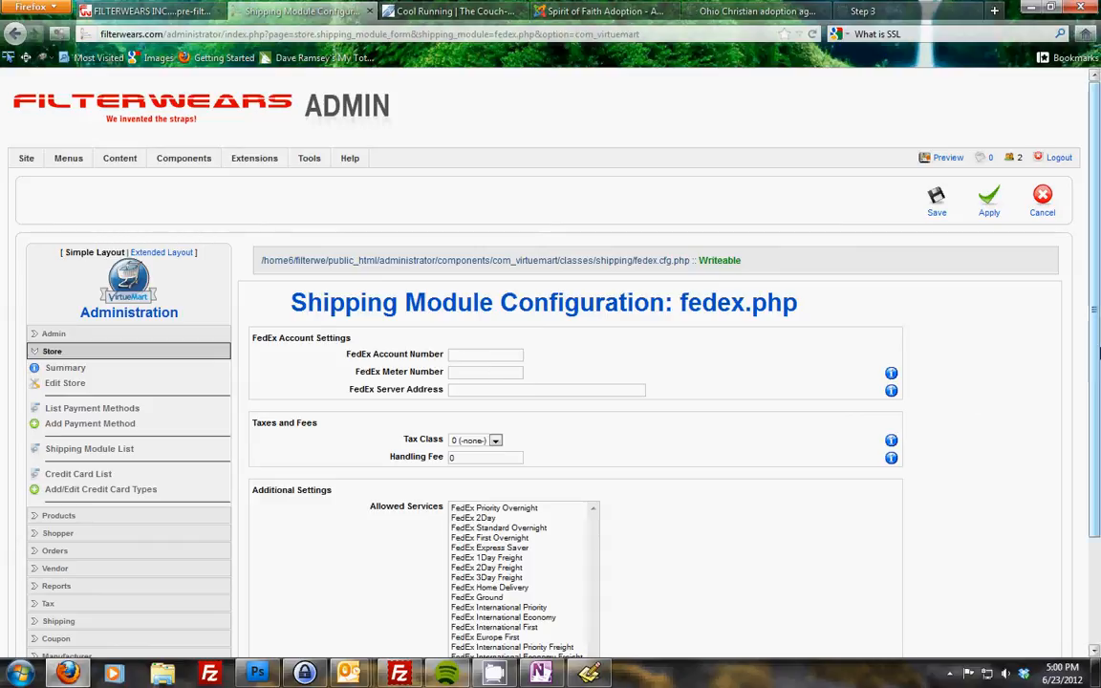
pyautogui.scroll(-3, 564, 439)
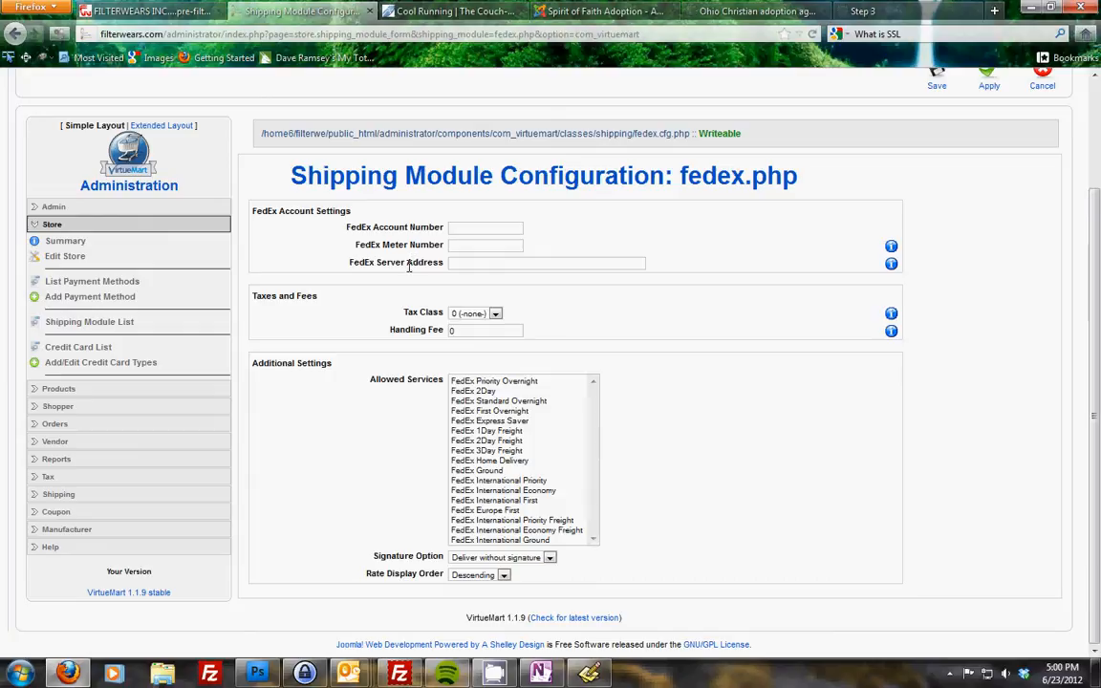
pyautogui.moveTo(1099, 289)
pyautogui.mouseDown()
pyautogui.moveTo(1100, 275)
pyautogui.moveTo(1099, 289)
pyautogui.mouseUp()
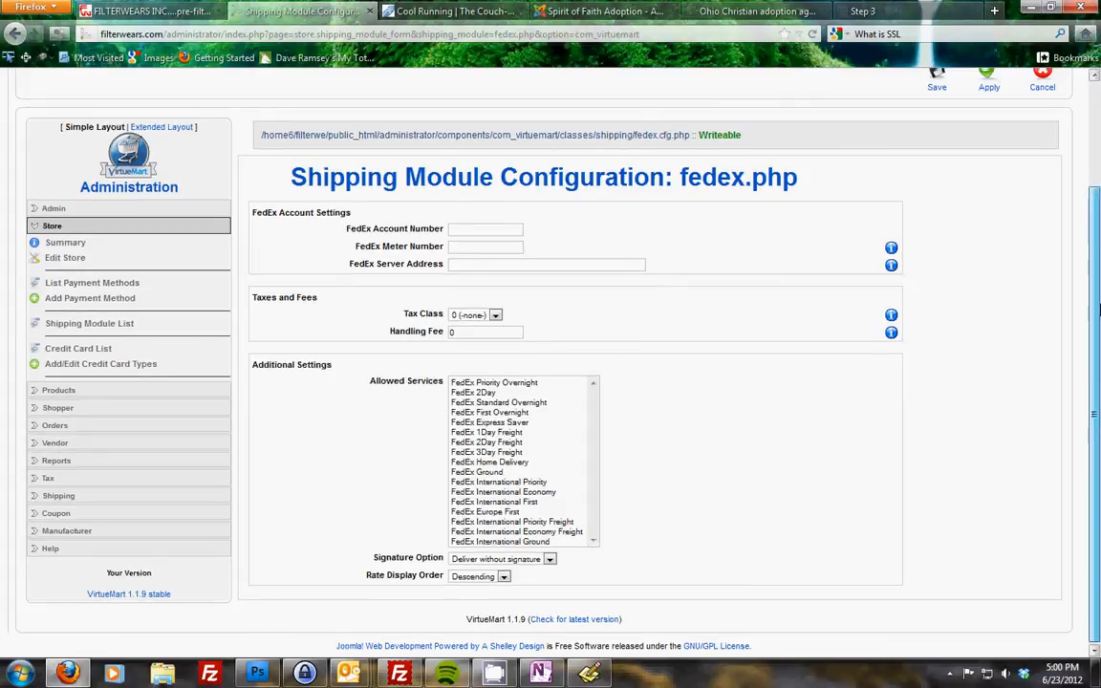
pyautogui.scroll(3, 1061, 296)
pyautogui.scroll(-2, 1061, 296)
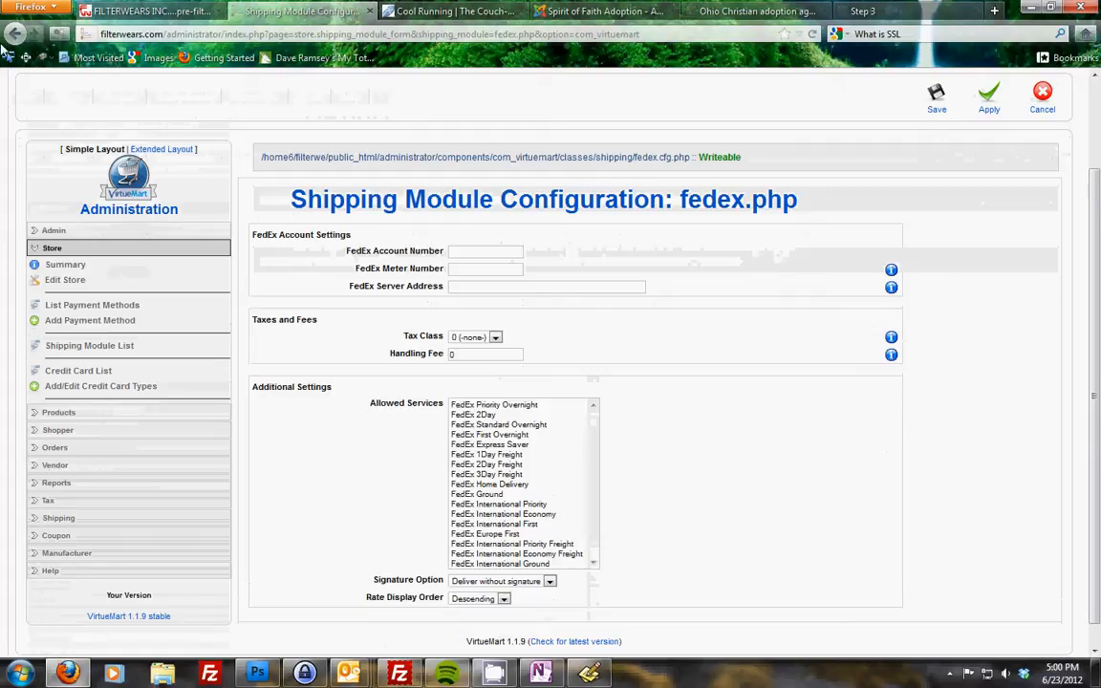
# - Go back to the Shipping Module List and point out the FedExdc module entry
pyautogui.click(13, 34)
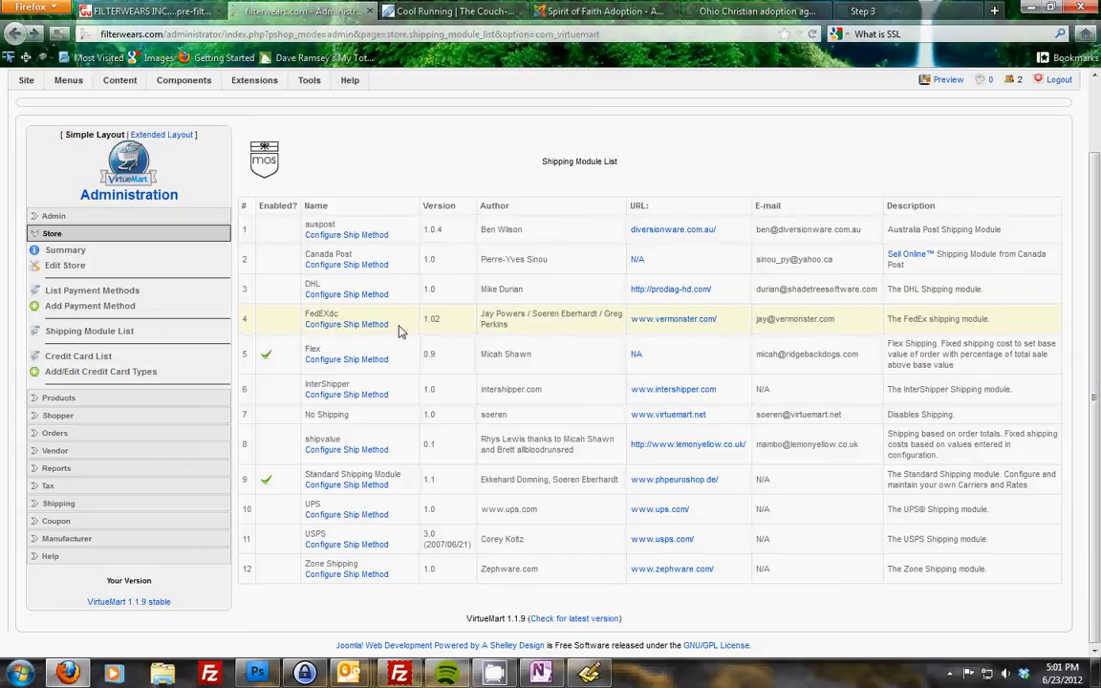
pyautogui.moveTo(390, 326); pyautogui.dragTo(304, 312)
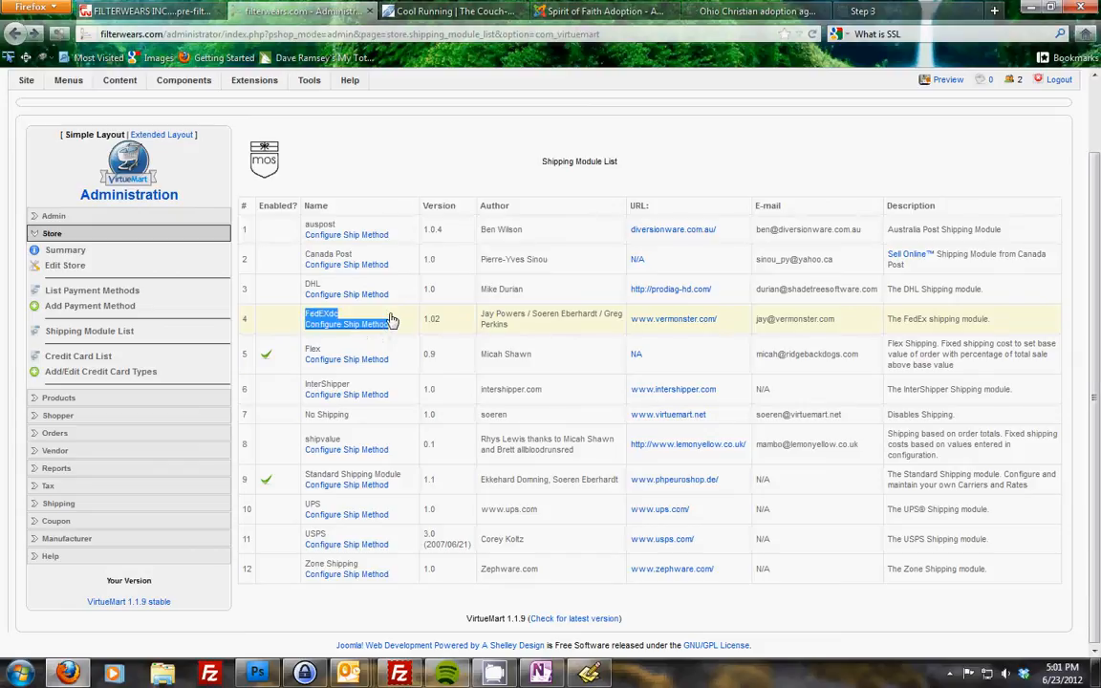
pyautogui.click(401, 351)
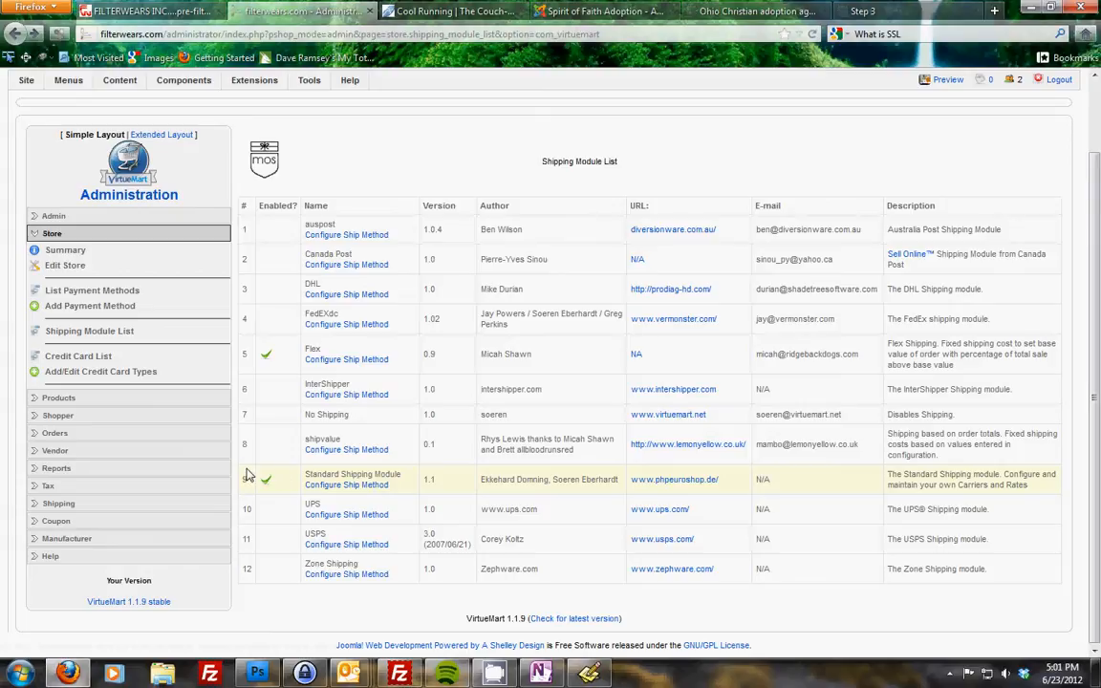
# - Open the Shipping Rates list and open the $5.00 Flat Fee rate for editing
pyautogui.click(58, 506)
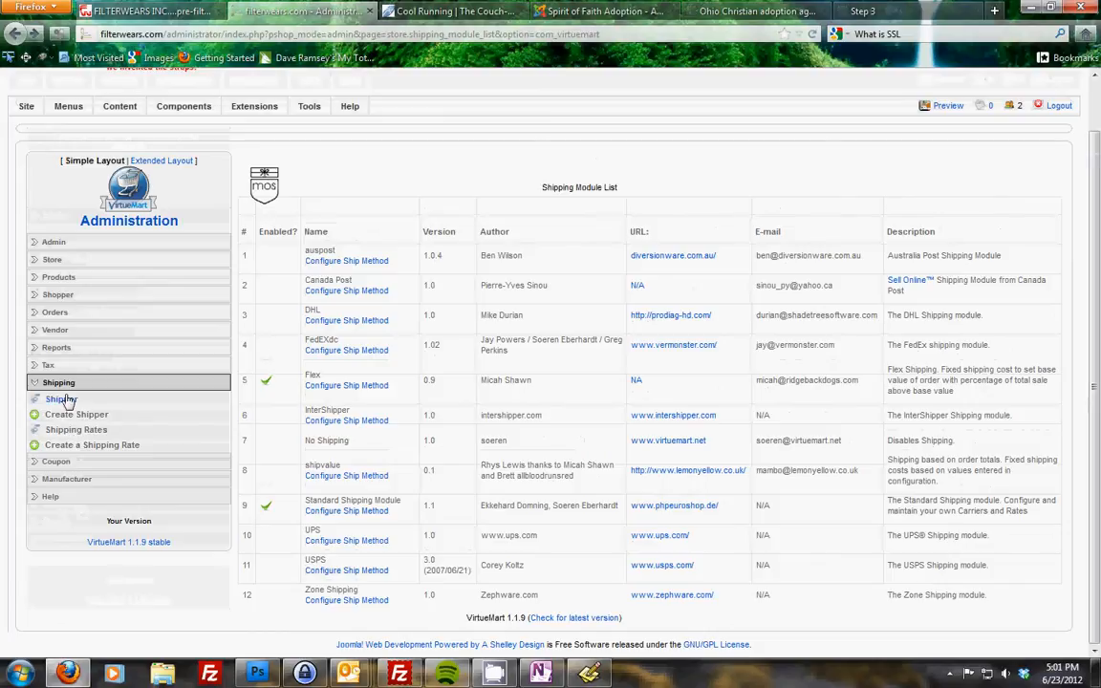
pyautogui.click(63, 431)
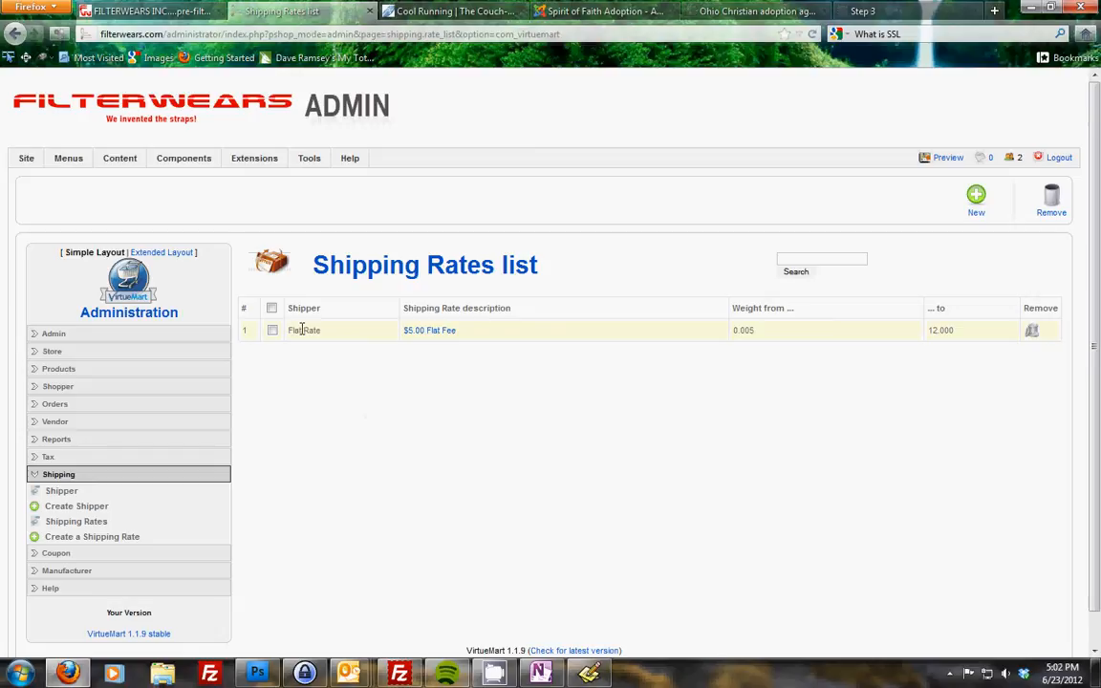
pyautogui.click(445, 336)
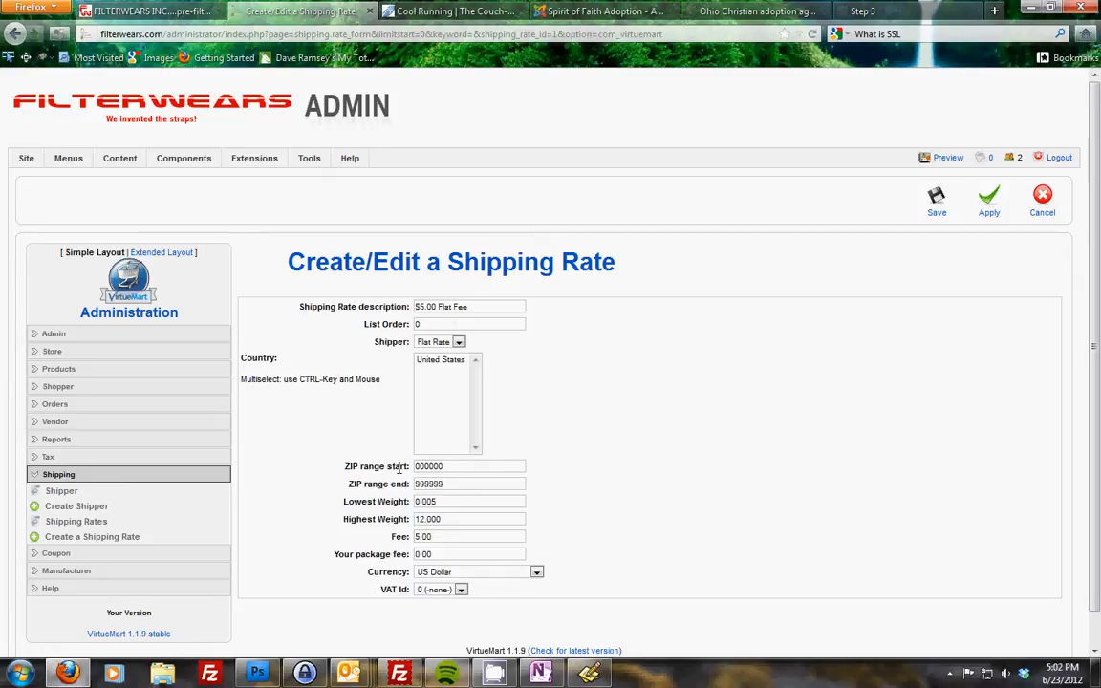
# - Review the flat fee rate's ZIP range, weight limits, fee and description fields
pyautogui.moveTo(430, 473); pyautogui.dragTo(361, 463)
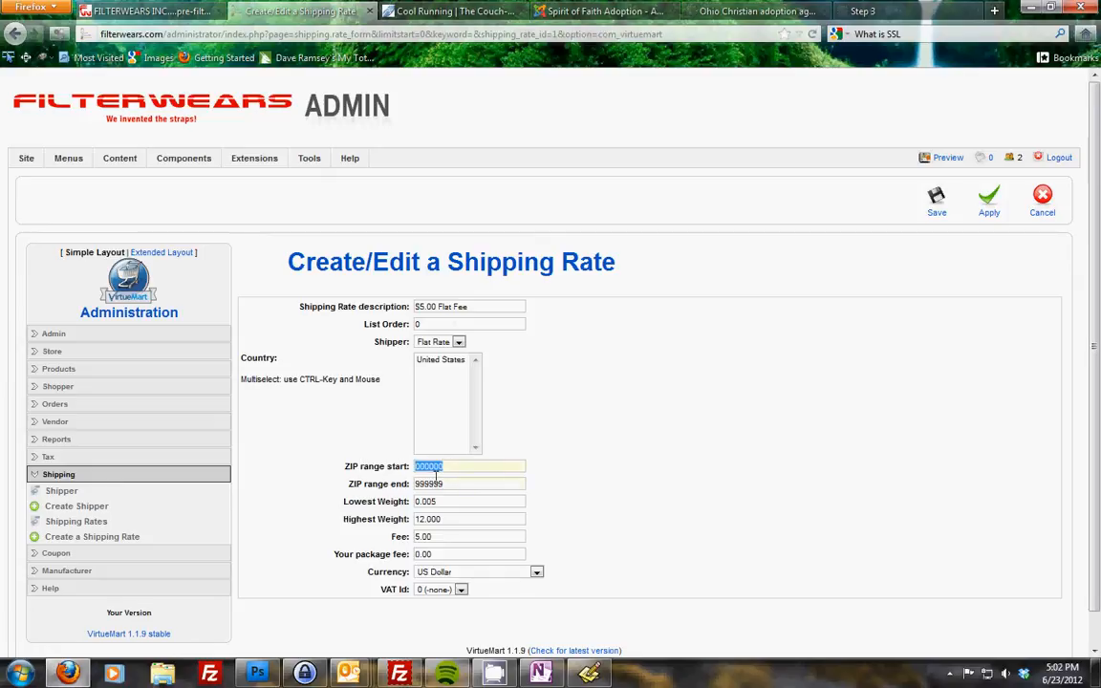
pyautogui.press('Tab')
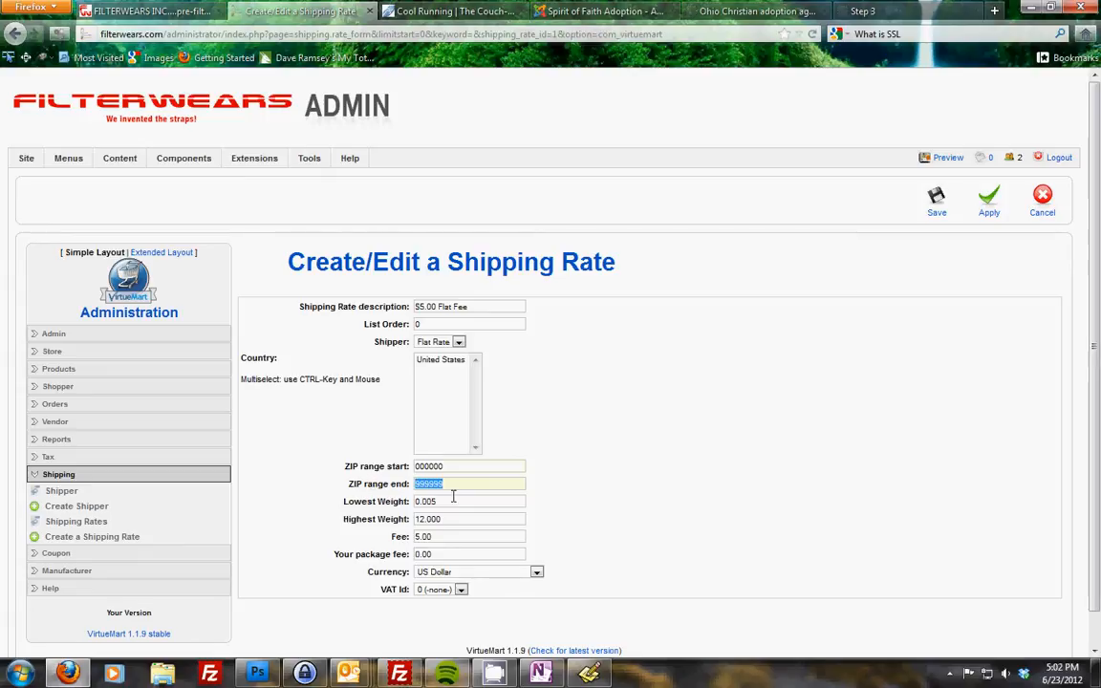
pyautogui.moveTo(450, 505); pyautogui.dragTo(413, 501)
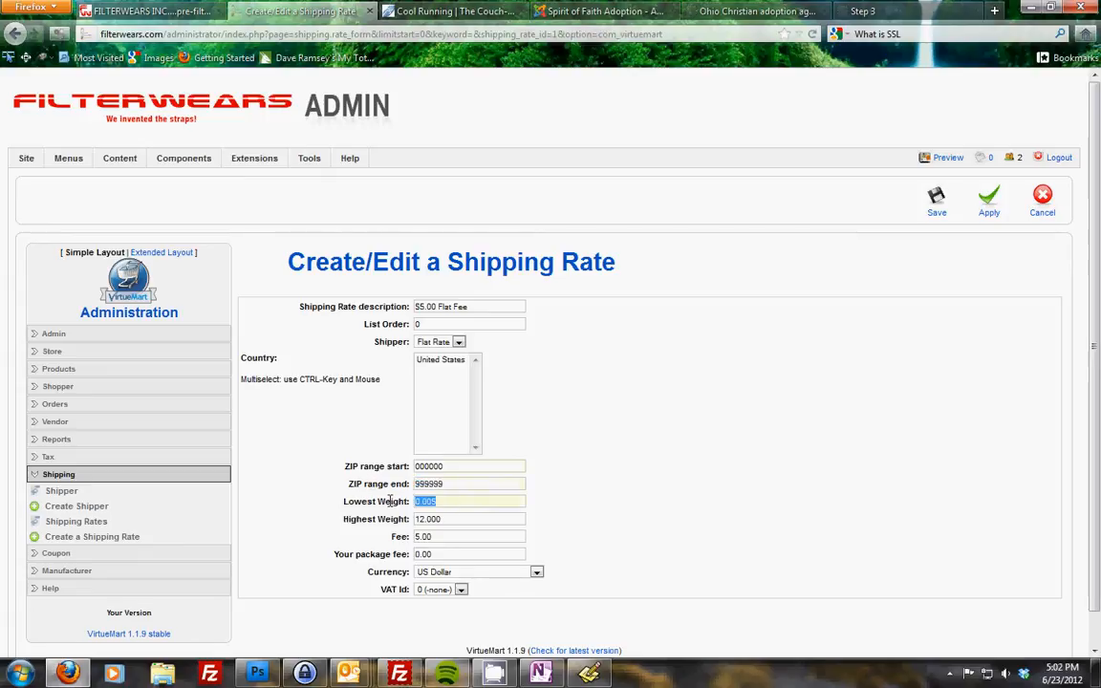
pyautogui.click(453, 520)
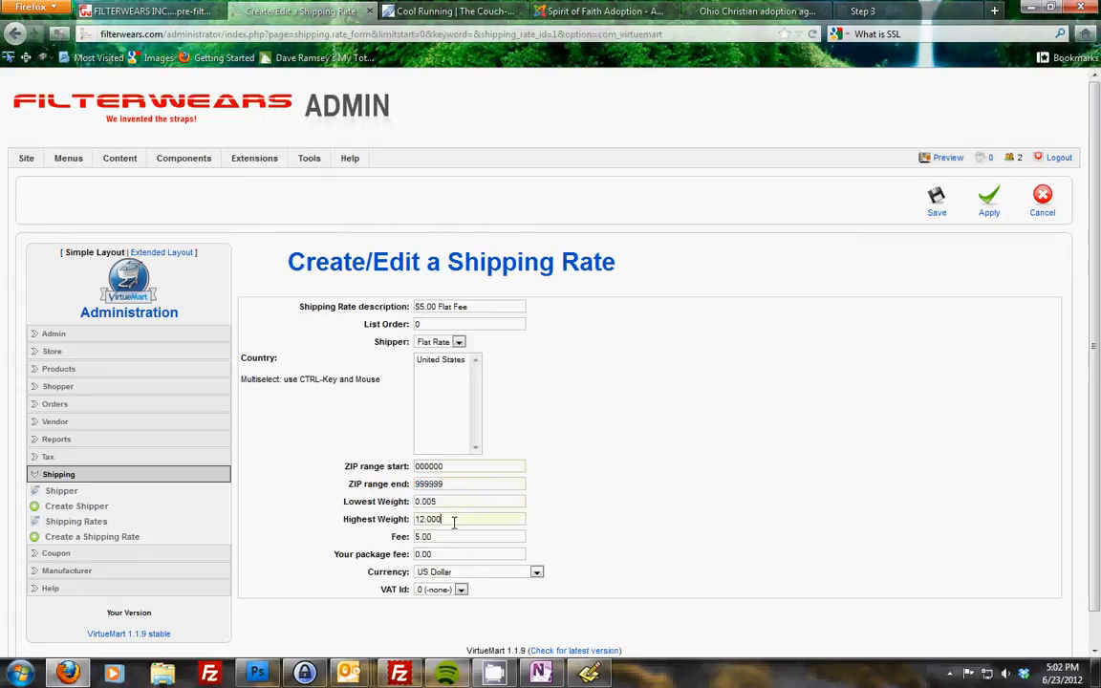
pyautogui.moveTo(432, 538); pyautogui.dragTo(375, 543)
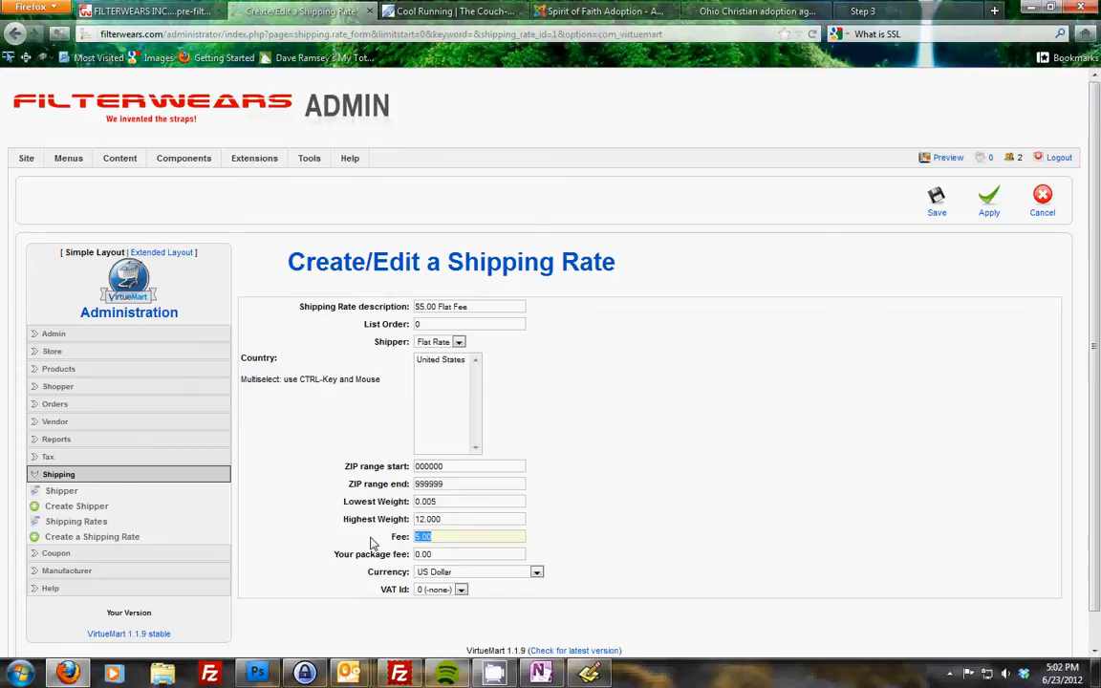
pyautogui.click(463, 537)
pyautogui.moveTo(498, 306); pyautogui.dragTo(372, 306)
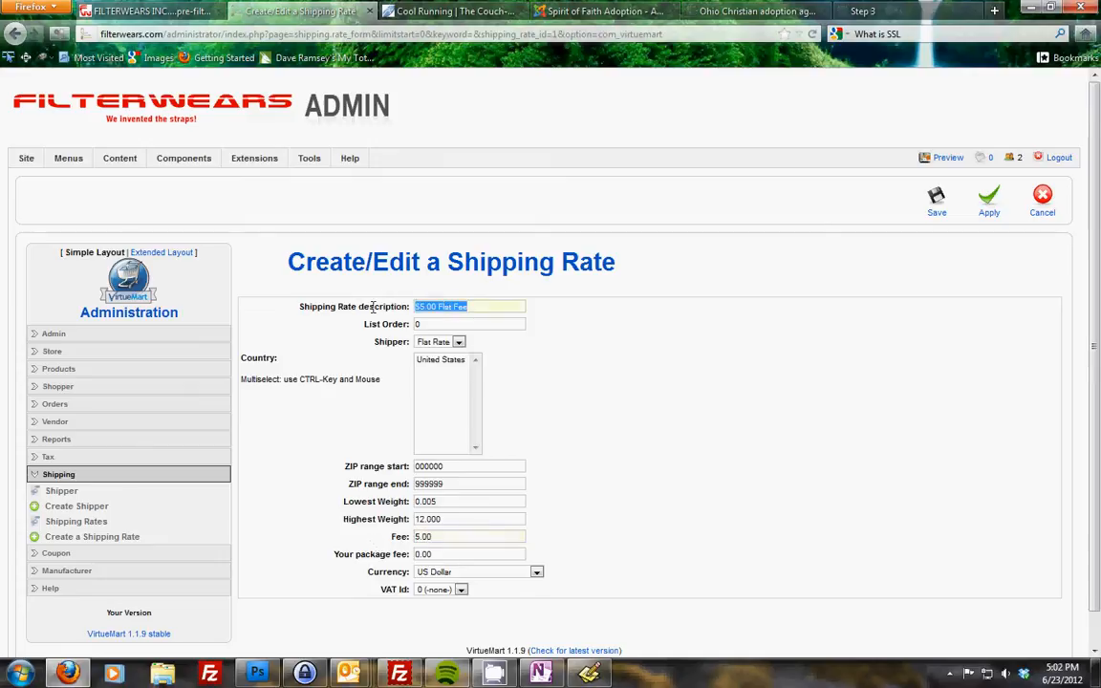
pyautogui.click(427, 323)
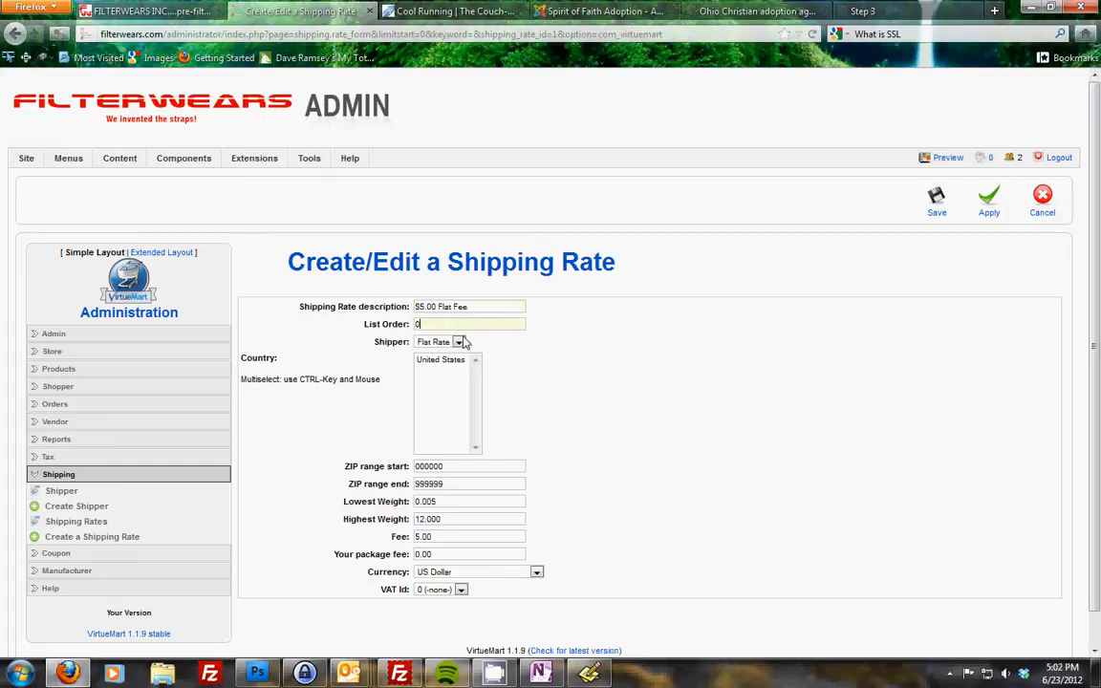
# - Examine the rate's shipper and currency choices, then cancel the edit without saving
pyautogui.click(460, 341)
pyautogui.click(451, 365)
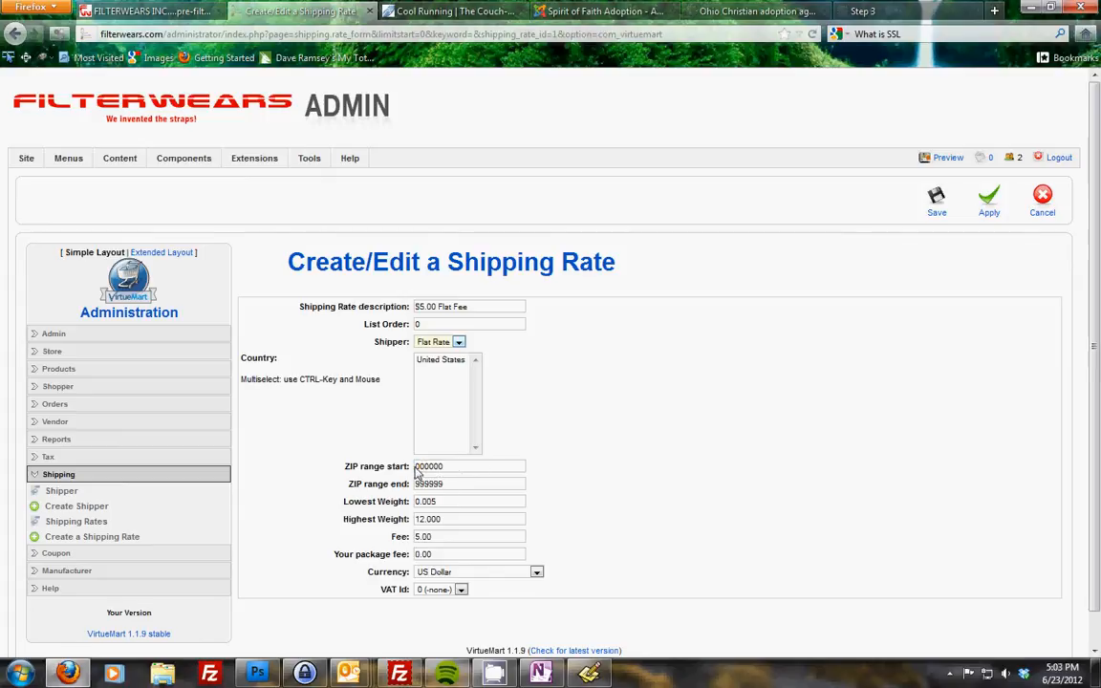
pyautogui.moveTo(449, 484); pyautogui.dragTo(413, 467)
pyautogui.click(447, 485)
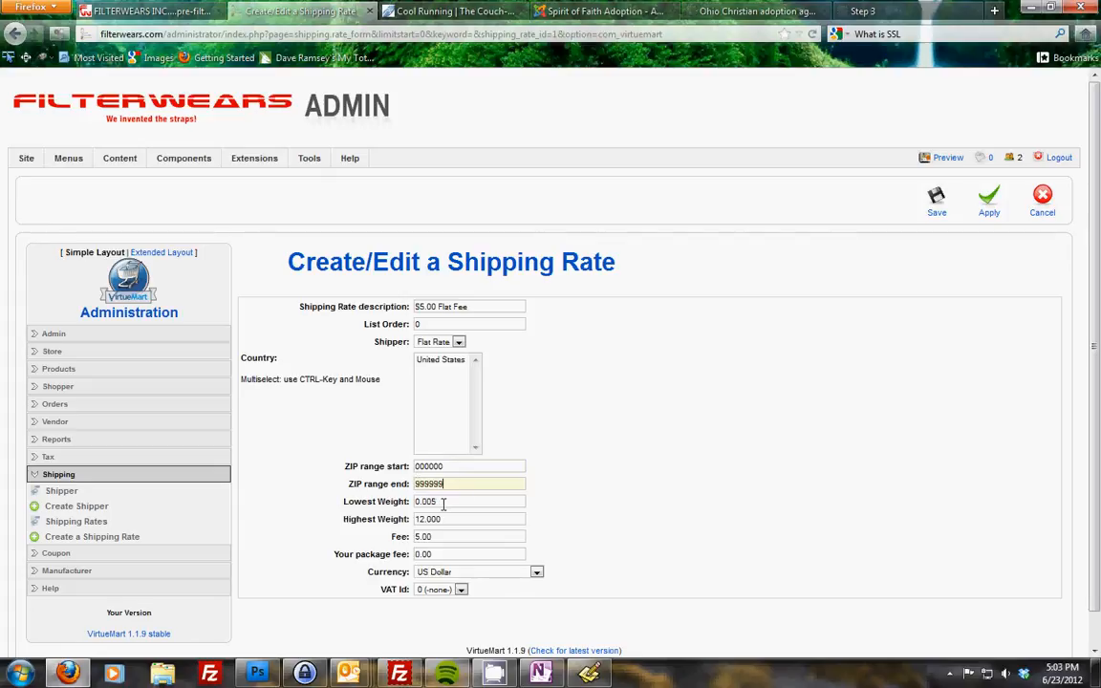
pyautogui.click(493, 519)
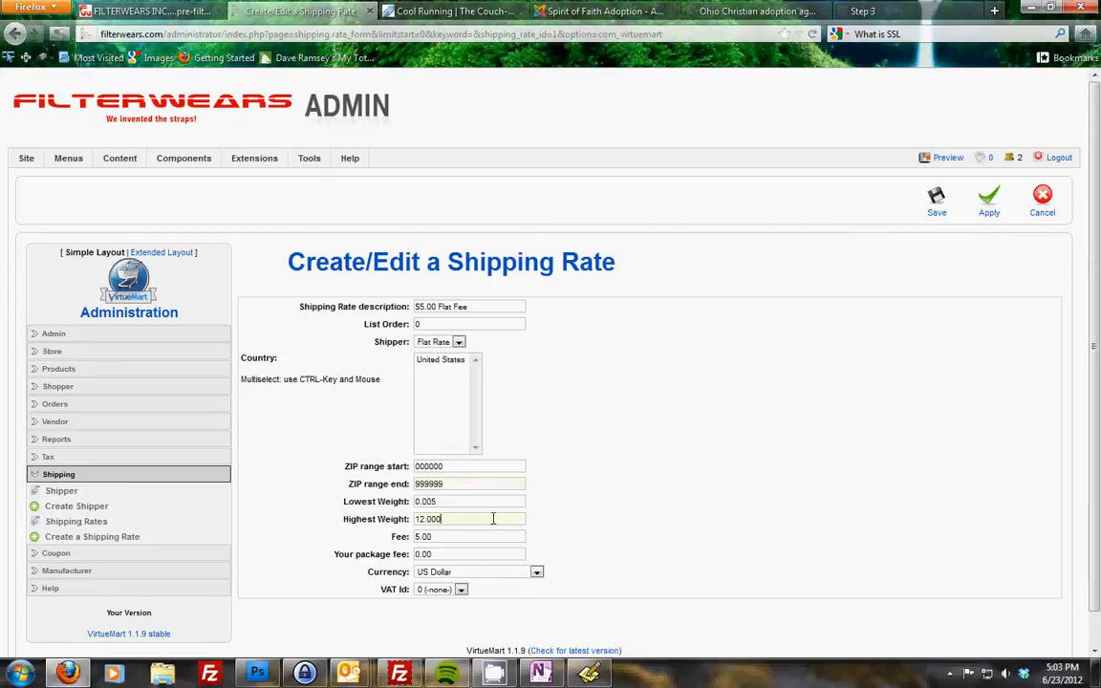
pyautogui.click(437, 536)
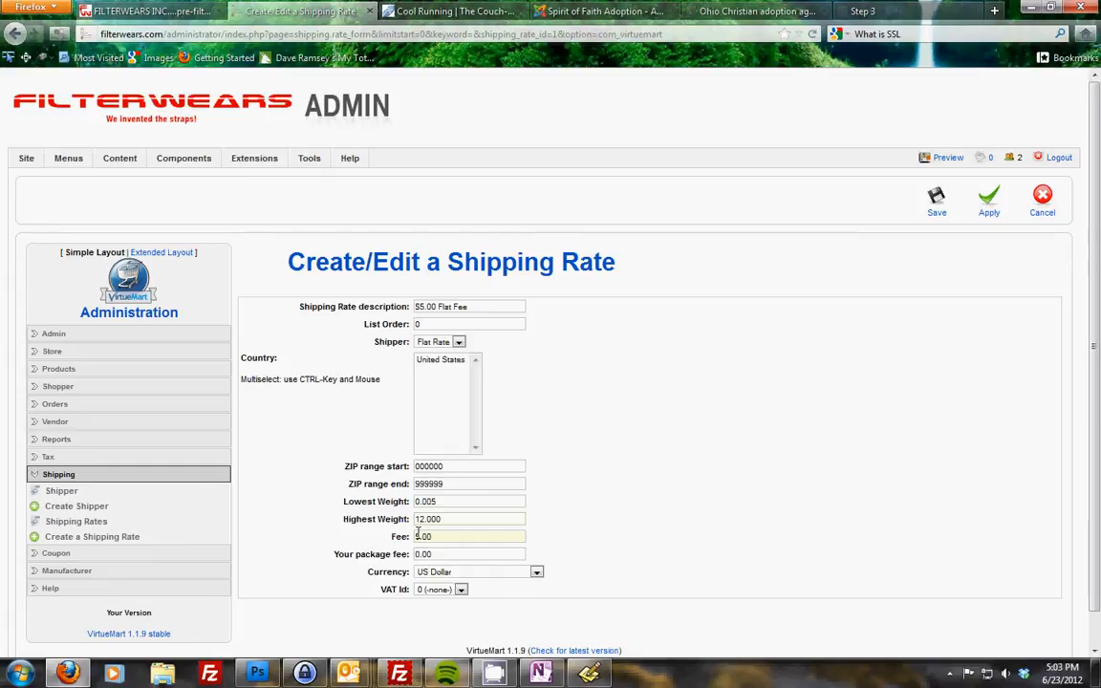
pyautogui.press('Tab')
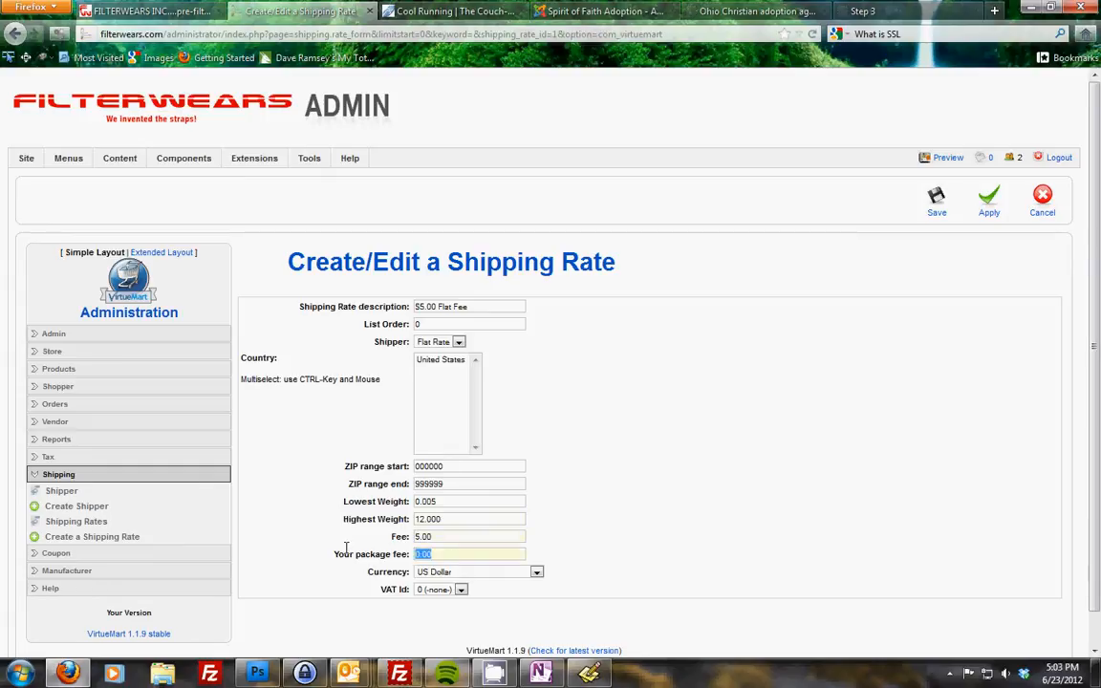
pyautogui.click(433, 574)
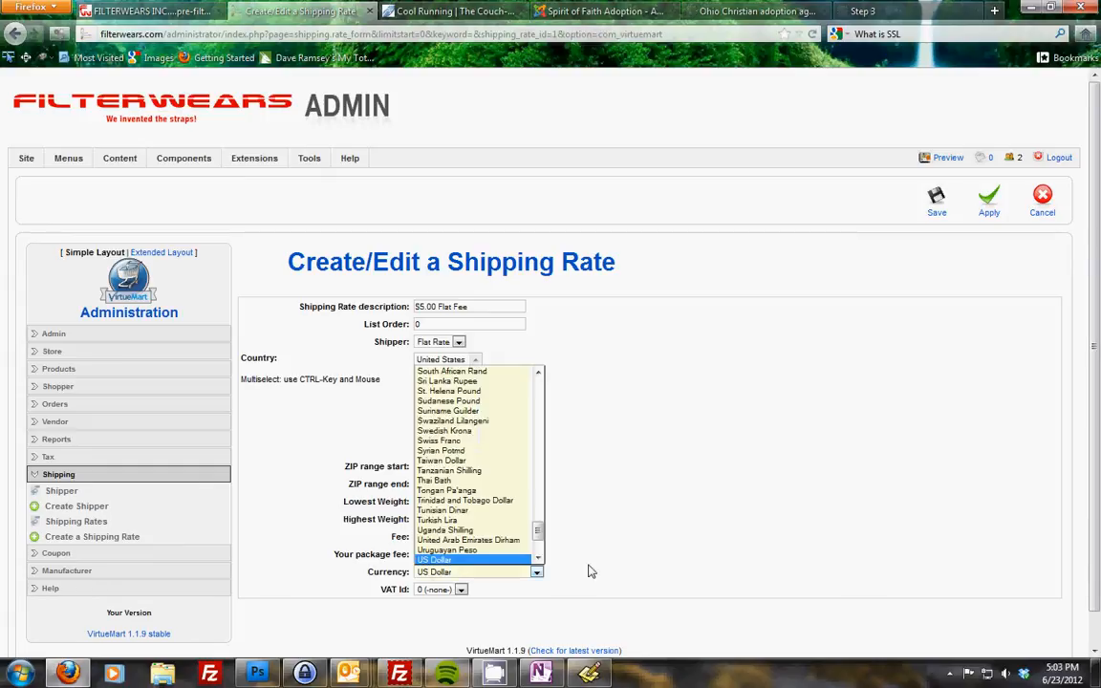
pyautogui.click(591, 569)
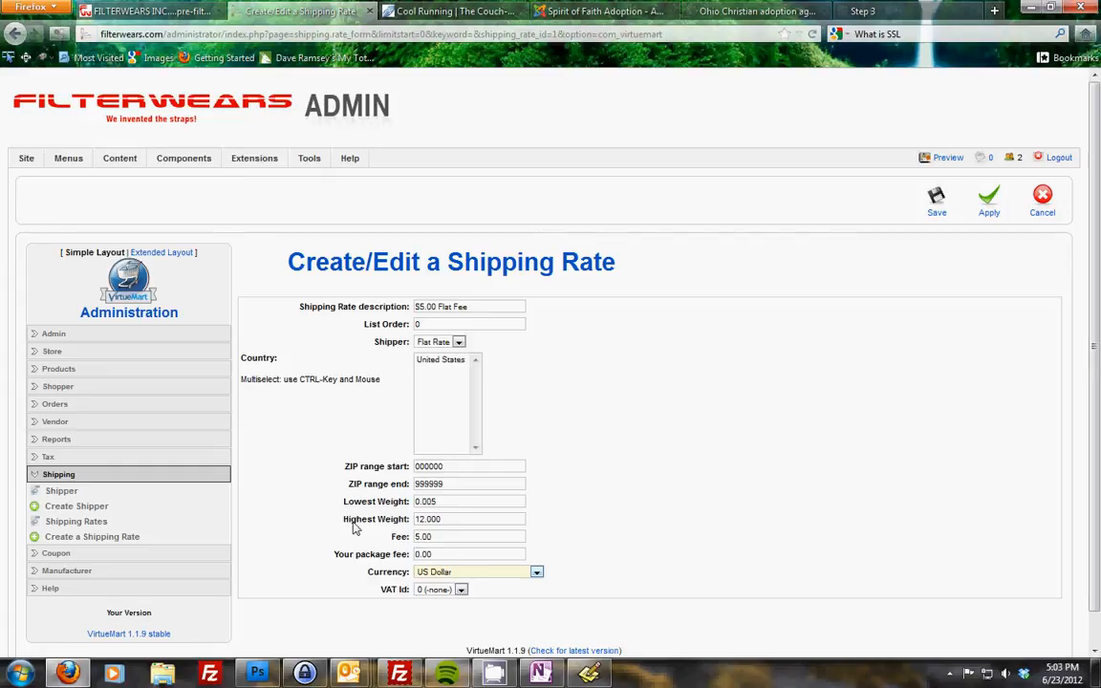
pyautogui.click(1043, 201)
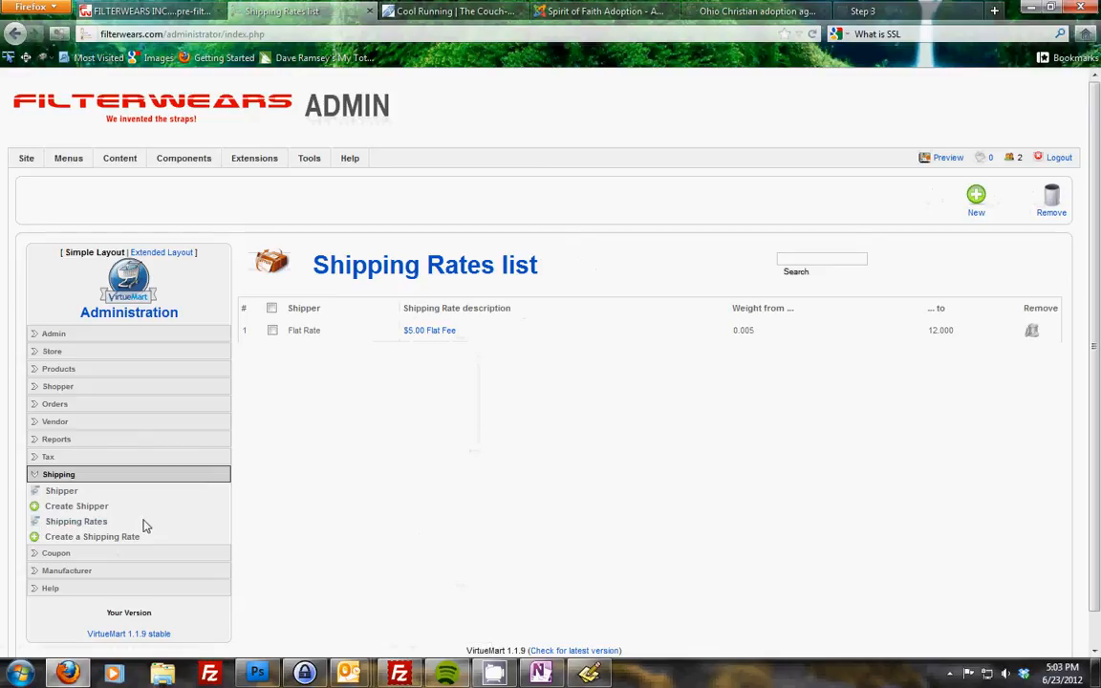
# - Create a new shipping rate with the description $10.00 Heavy Shipping Fee
pyautogui.moveTo(144, 525); pyautogui.dragTo(4, 523)
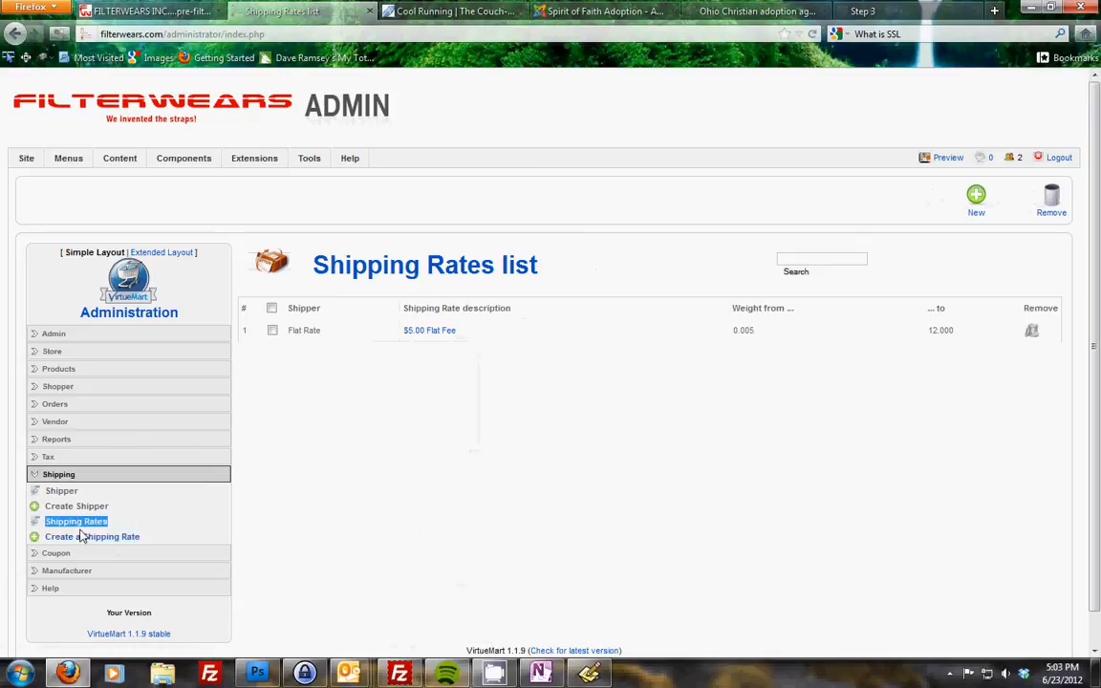
pyautogui.click(470, 486)
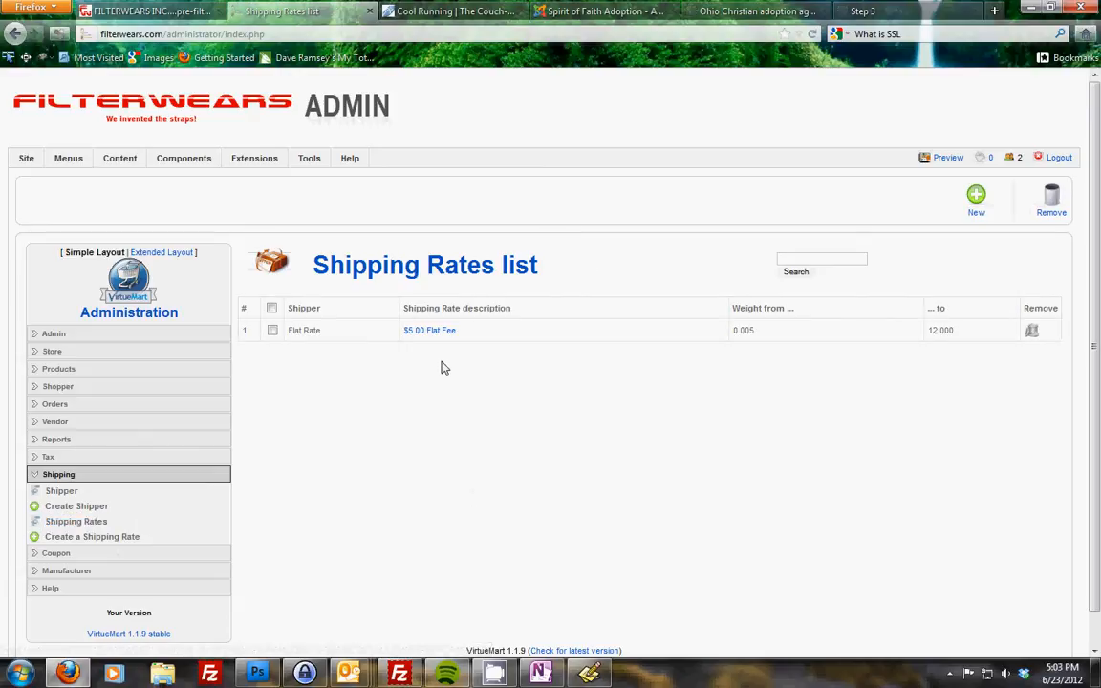
pyautogui.click(976, 203)
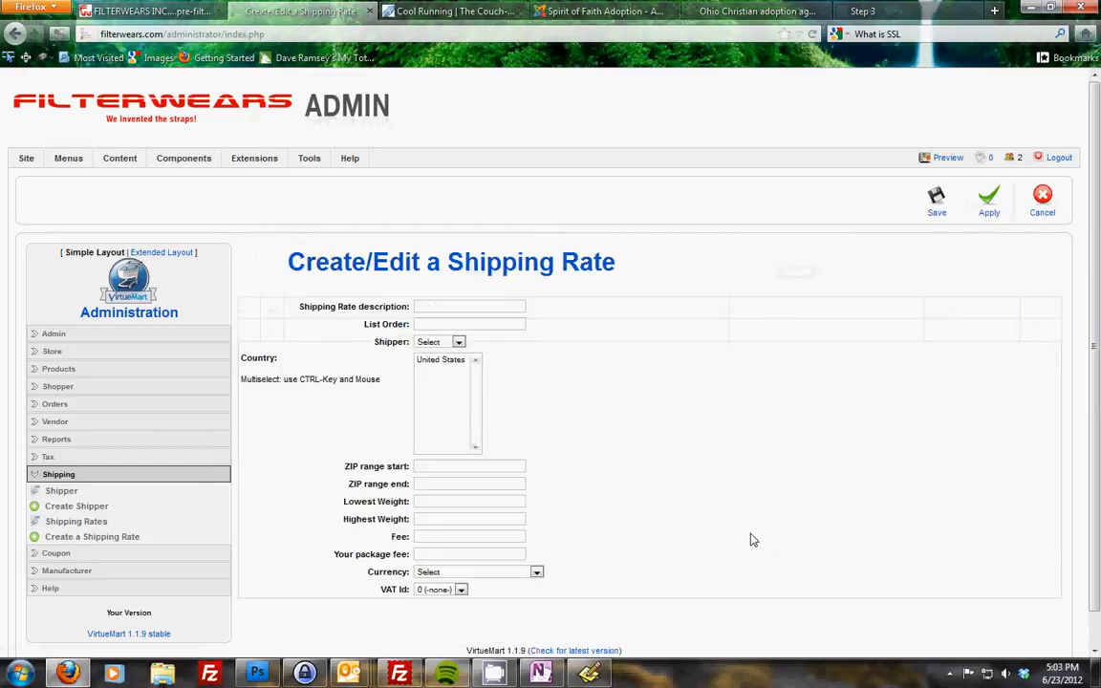
pyautogui.click(469, 307)
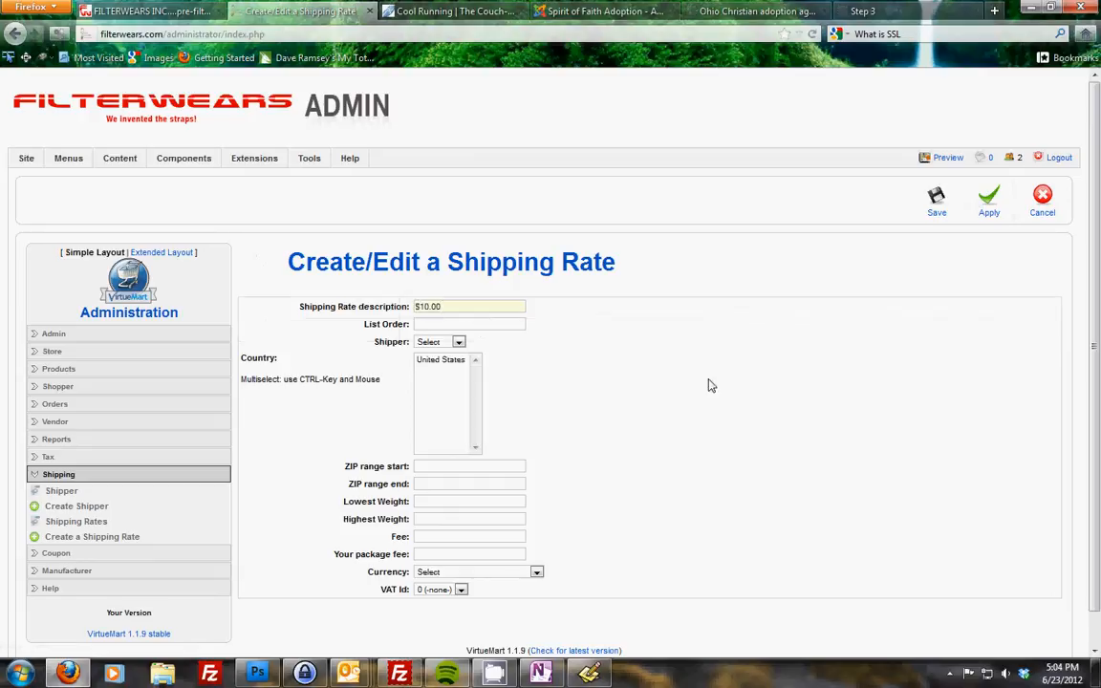
pyautogui.write('$10.00 Heavy Shipping Fee')
# - Assign the new rate to the Flat Rate shipper and the United States country
pyautogui.click(456, 343)
pyautogui.click(449, 367)
pyautogui.click(441, 343)
pyautogui.click(446, 366)
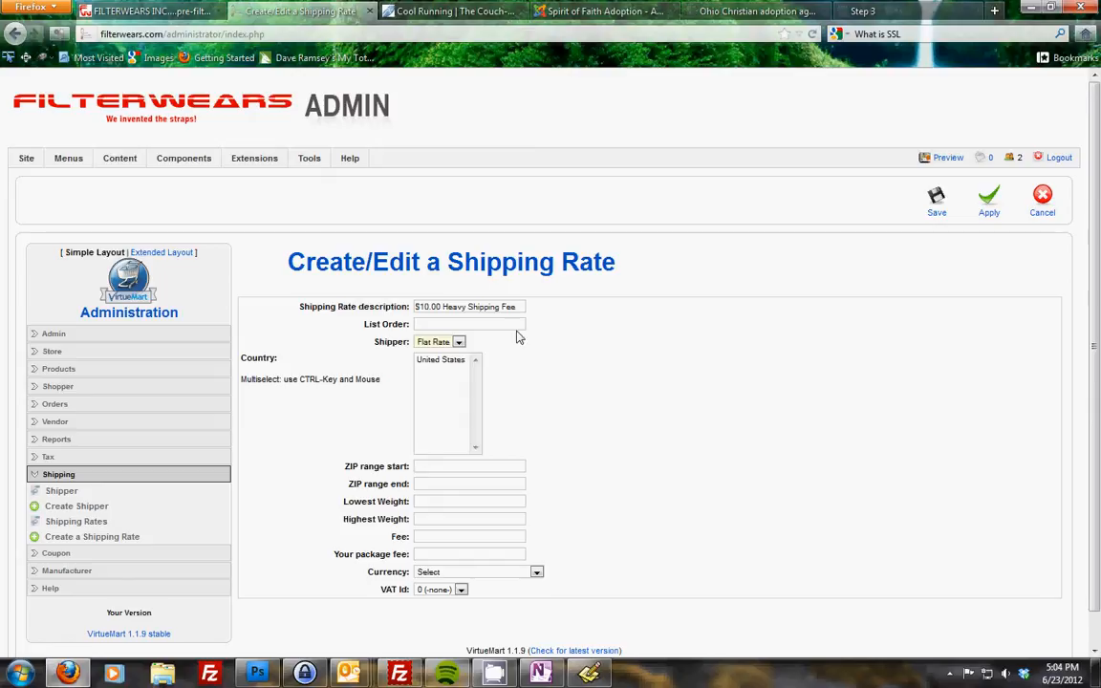
pyautogui.click(435, 361)
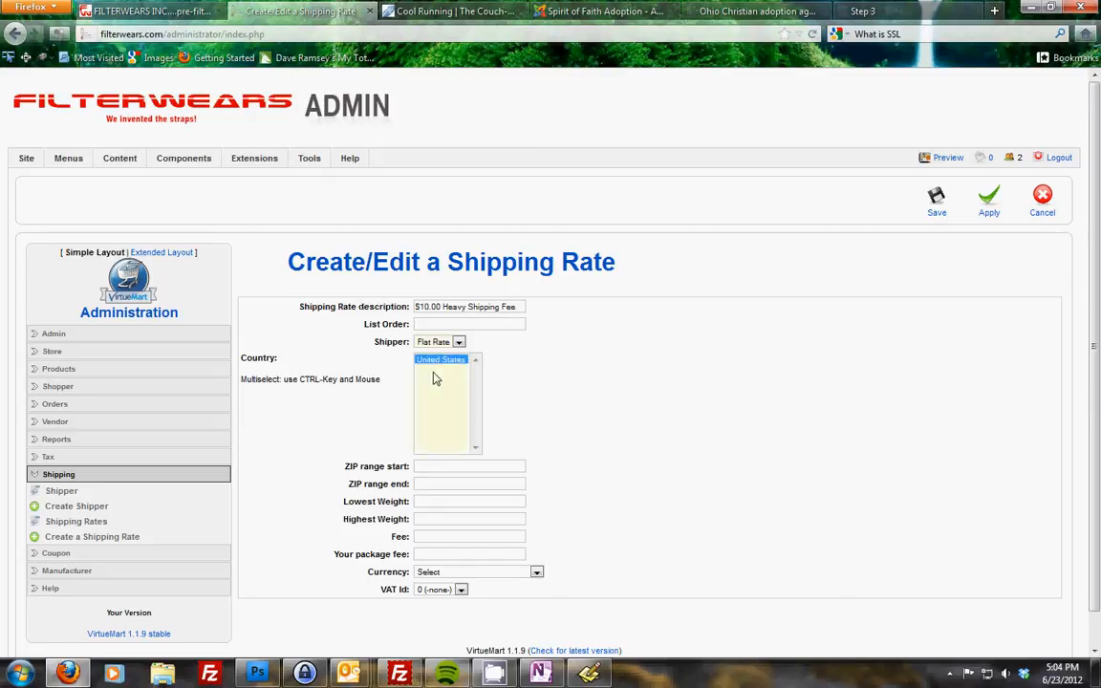
# - Set the ZIP range 00000 to 99999, weights 12 to 30, fee $10.00 and package fee $3.00
pyautogui.click(457, 466)
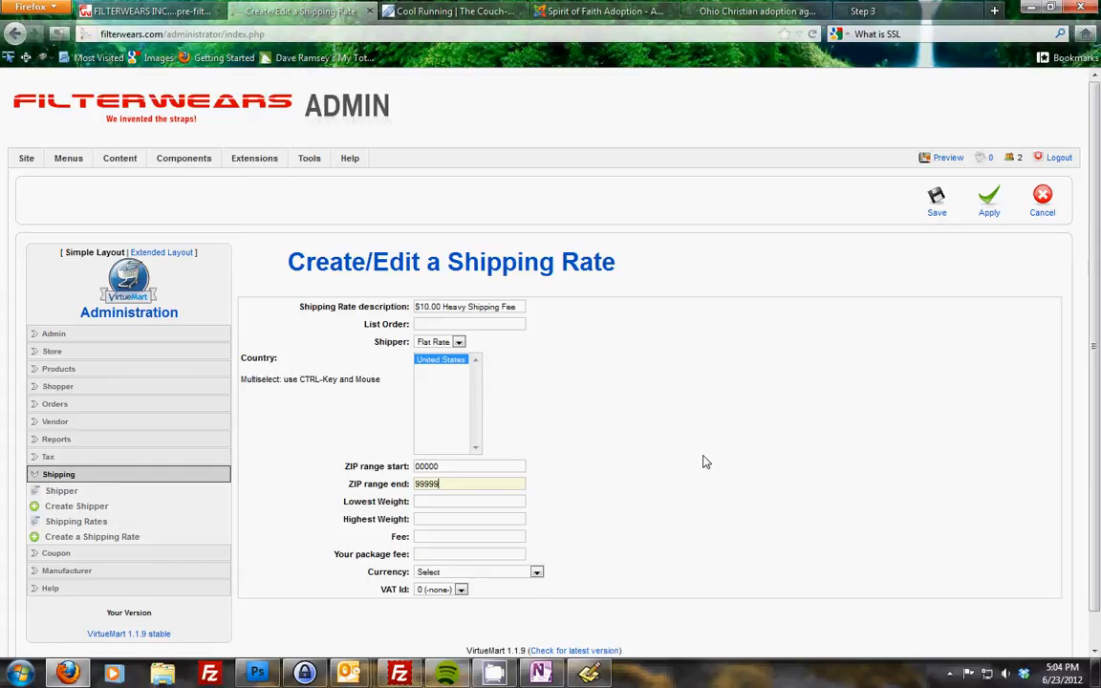
pyautogui.click(445, 504)
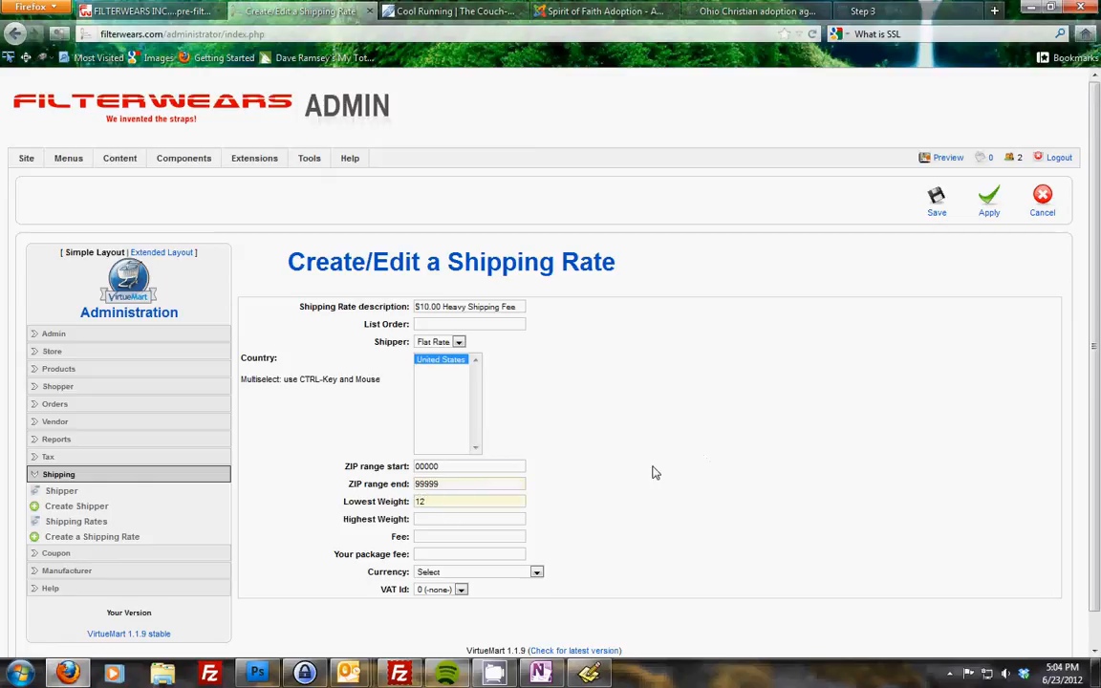
pyautogui.press('Tab')
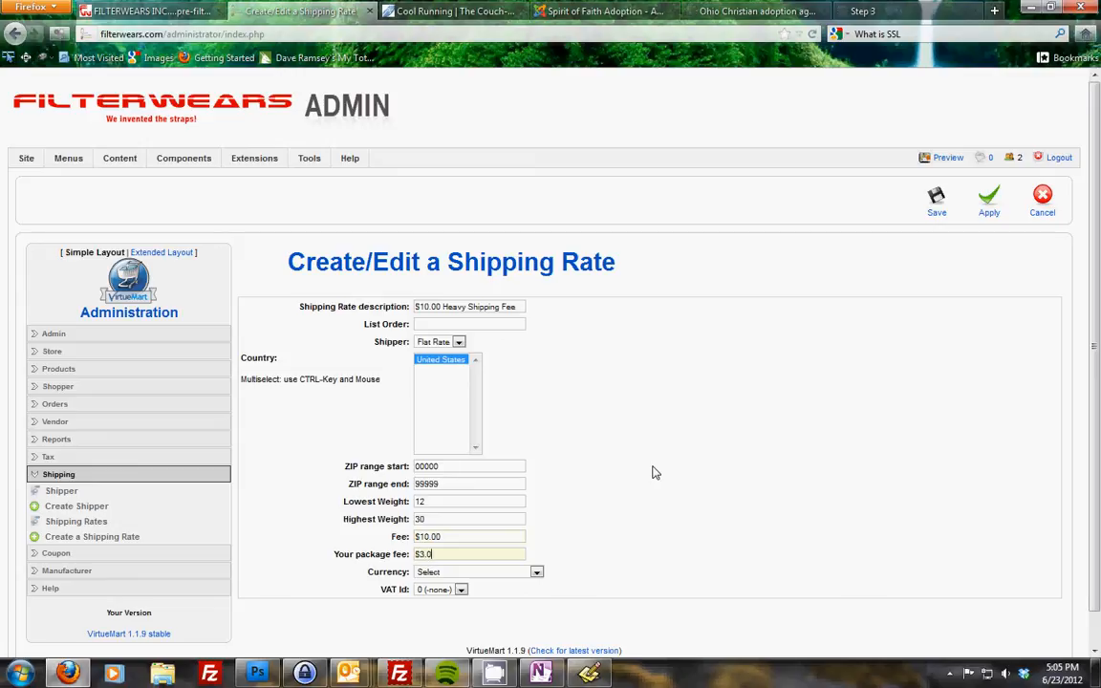
# - Choose US Dollar as the rate's currency and save the new shipping rate
pyautogui.click(534, 573)
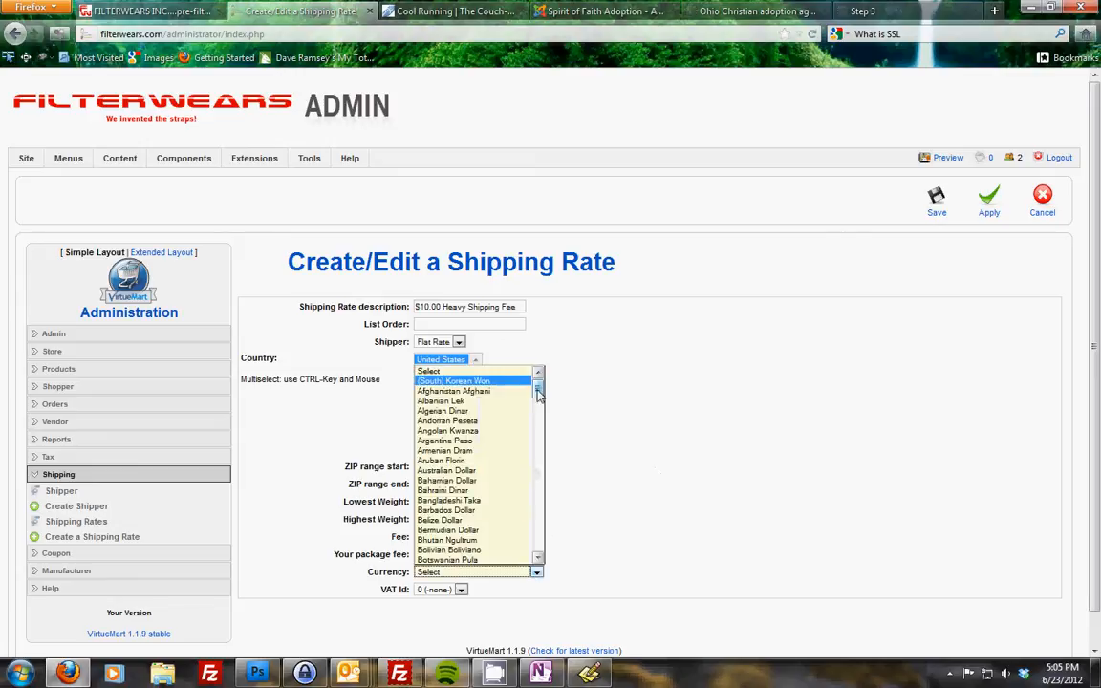
pyautogui.moveTo(539, 395); pyautogui.dragTo(541, 547)
pyautogui.click(473, 531)
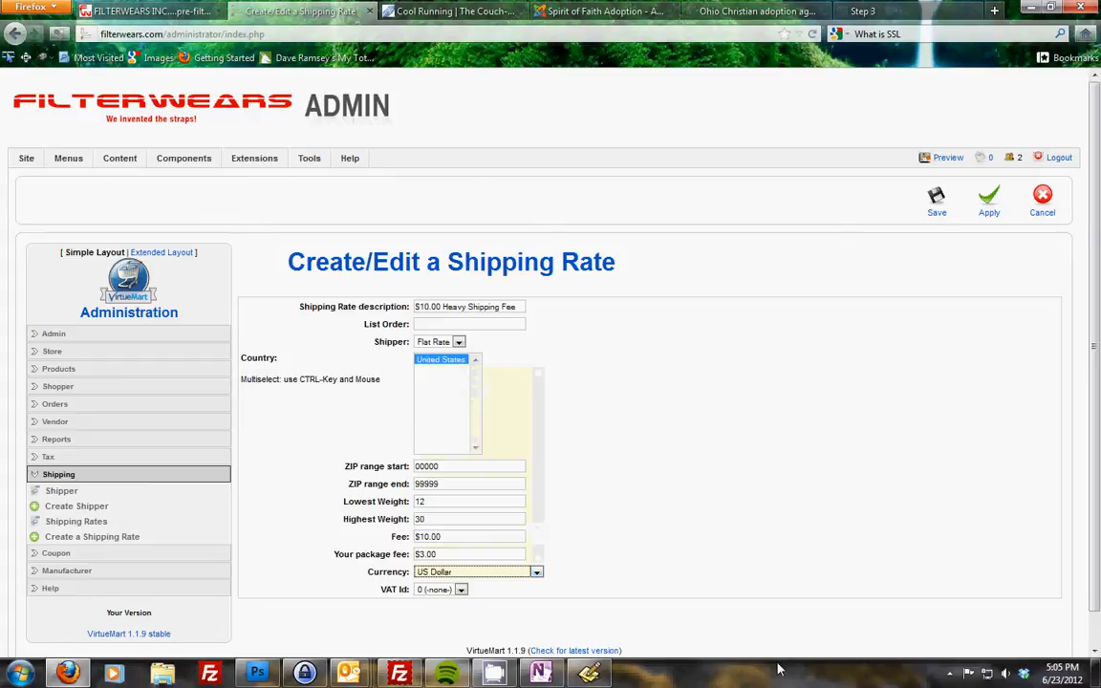
pyautogui.click(939, 203)
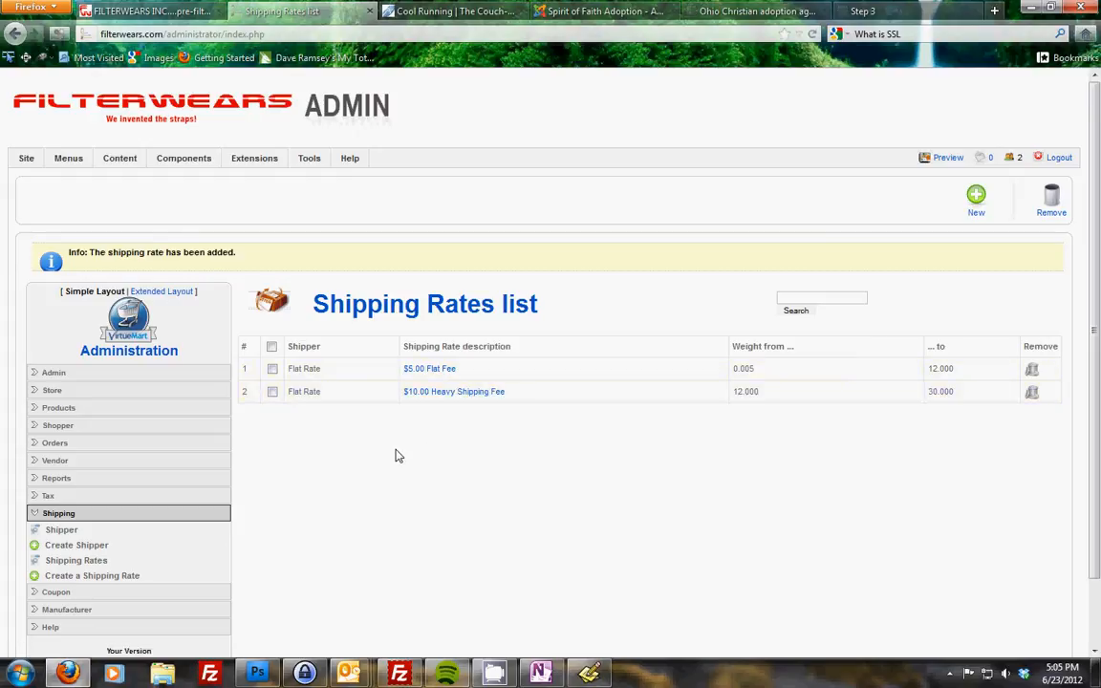
pyautogui.moveTo(431, 332); pyautogui.dragTo(512, 456)
pyautogui.click(511, 459)
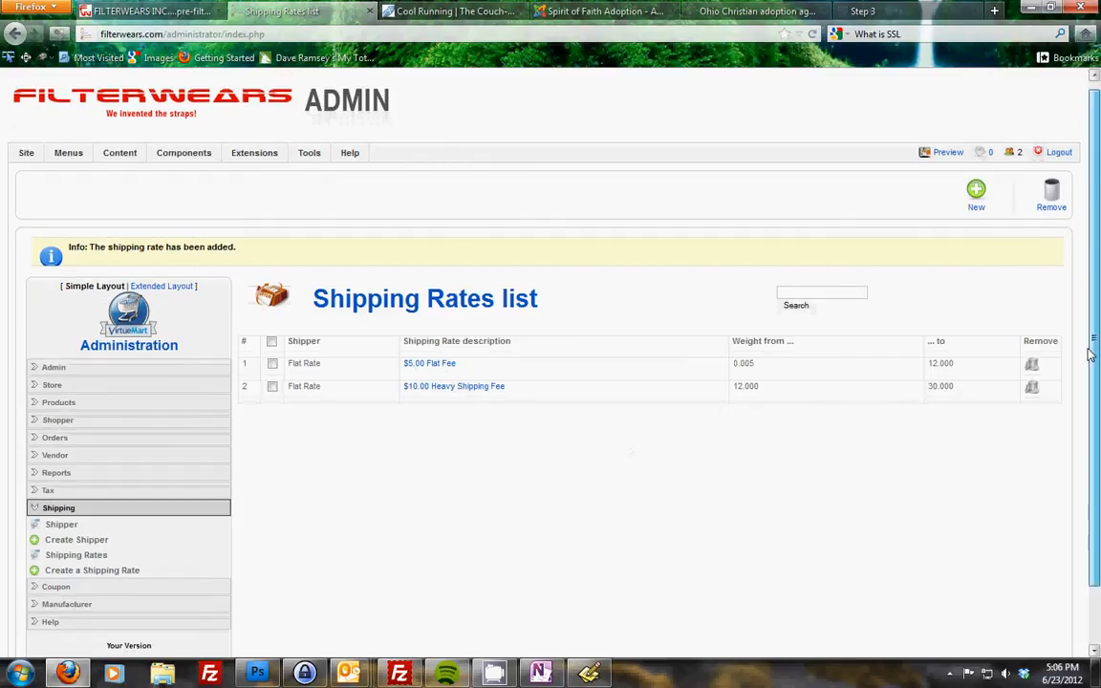
pyautogui.moveTo(1097, 335); pyautogui.dragTo(1086, 314)
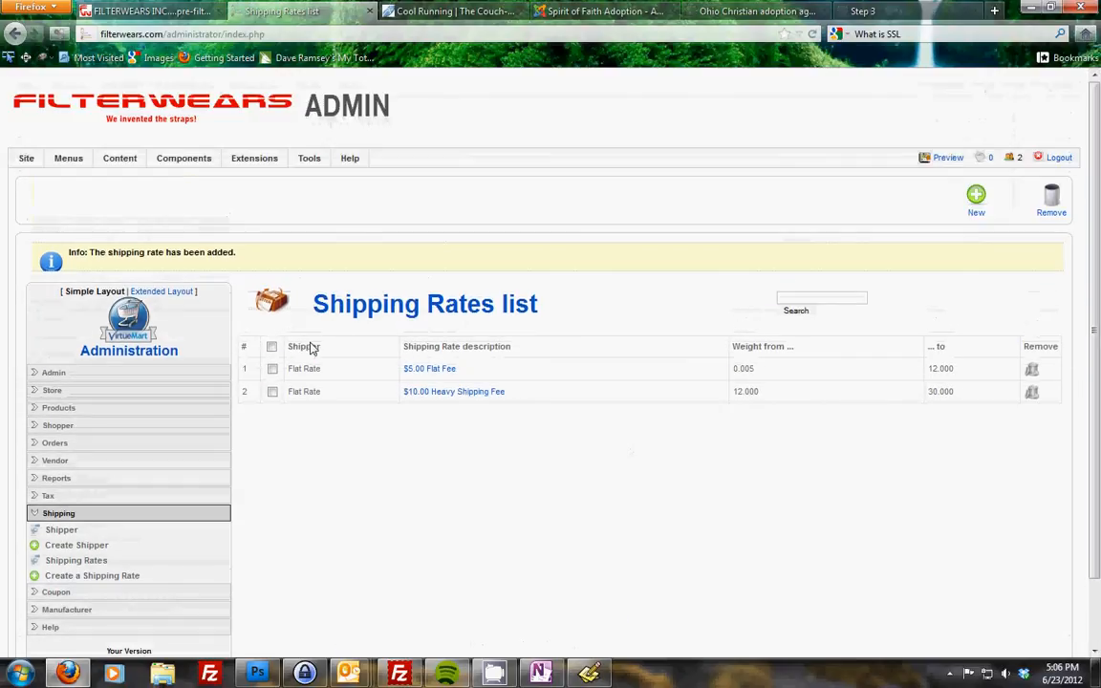